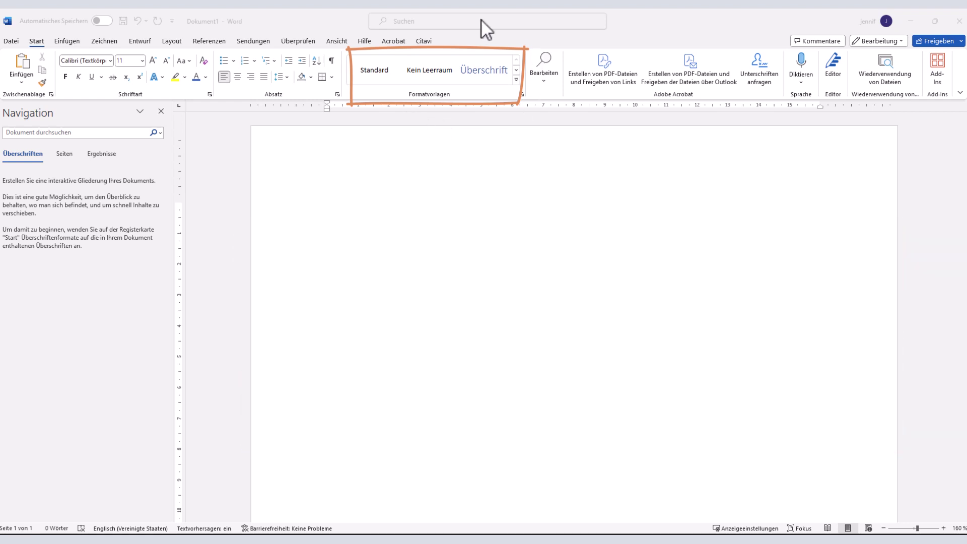
- Begin a new style named 'My style' from the Intensiver Verweis style, then cancel it
left_click(516, 79)
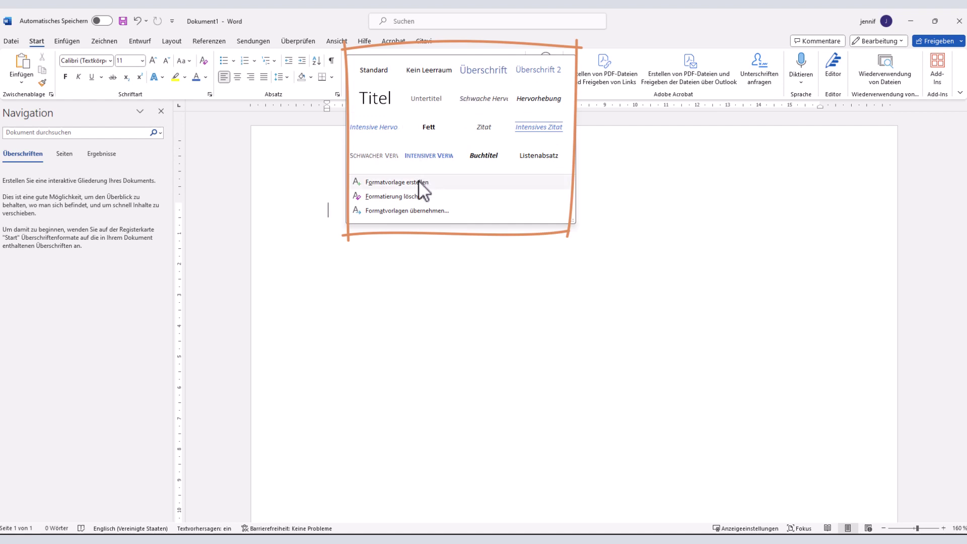
right_click(443, 157)
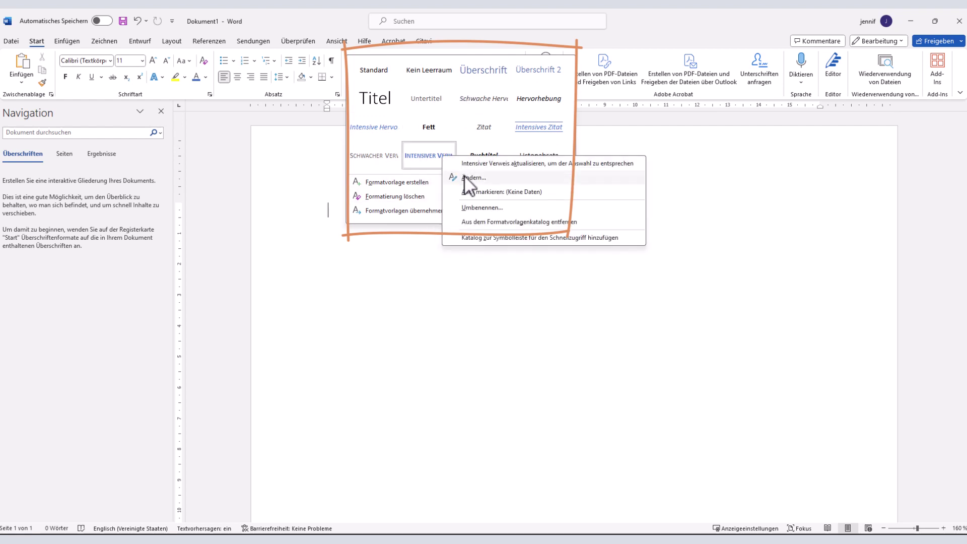
left_click(438, 184)
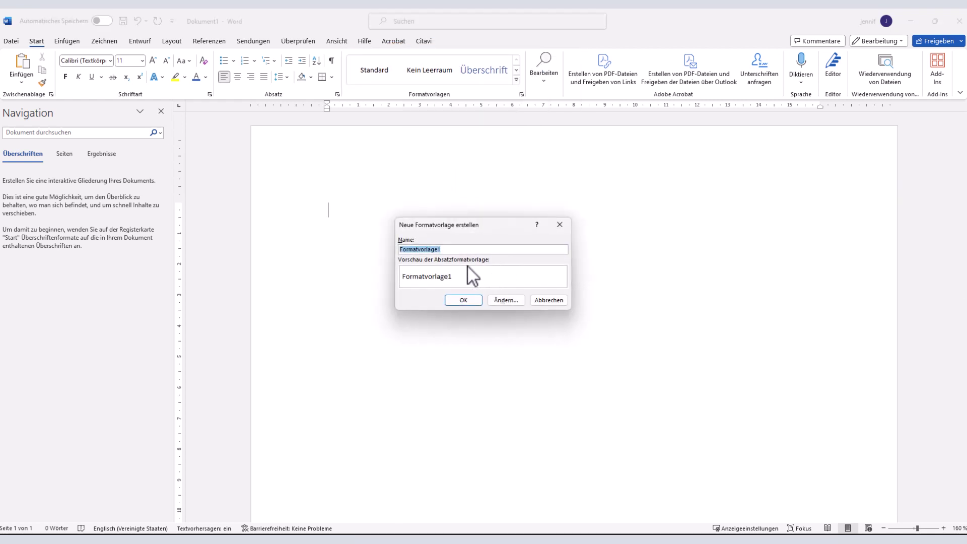
type("My style")
left_click(503, 301)
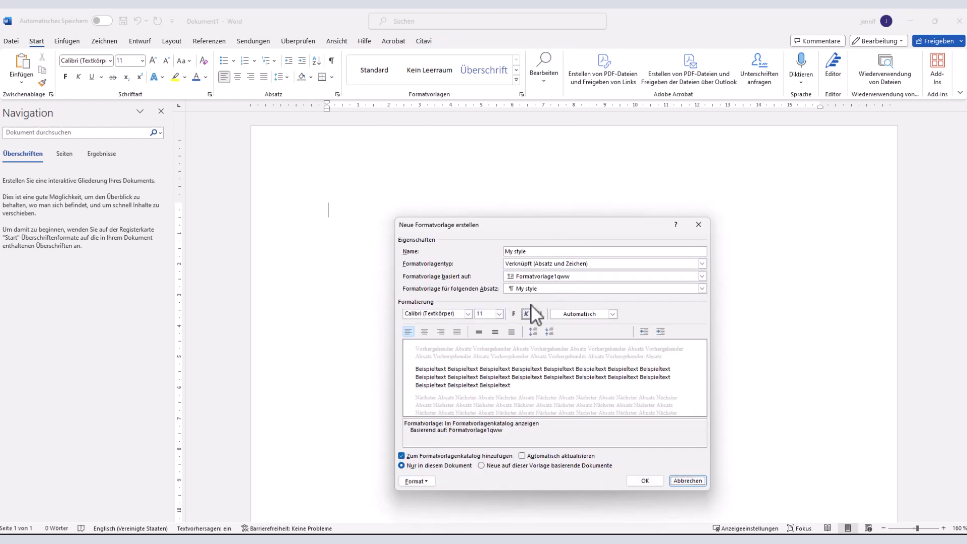
left_click(432, 481)
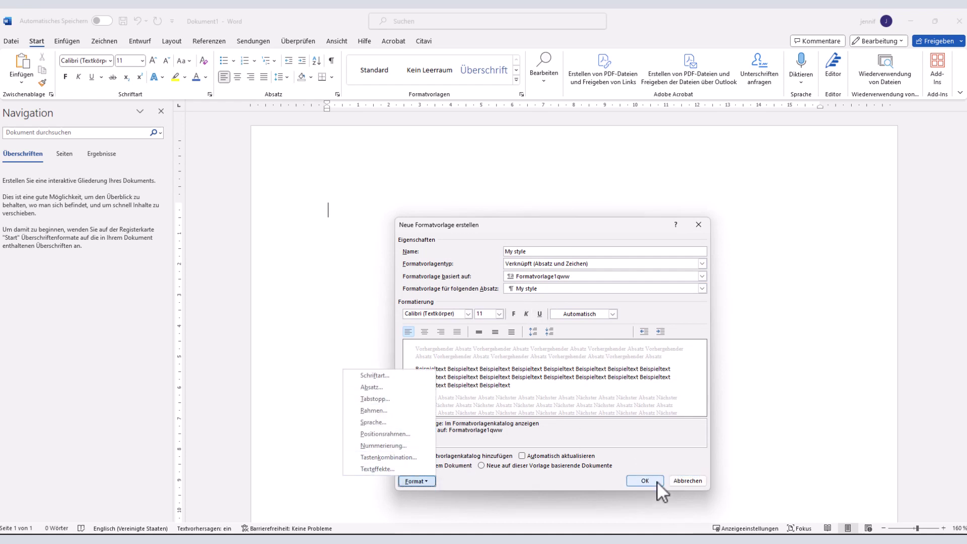
left_click(678, 480)
left_click(687, 480)
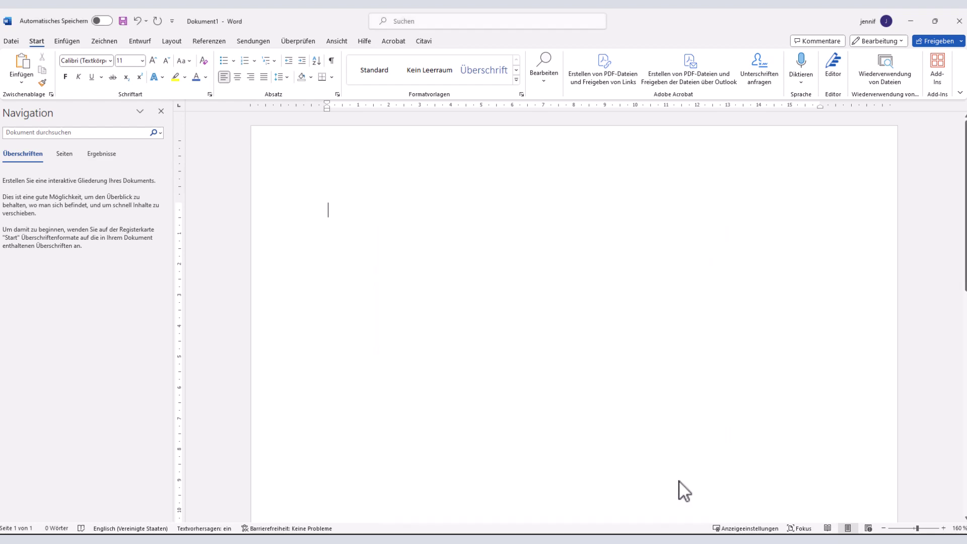
- Switch to the chapter template document and close its KUP style gallery and styles pane
mouse_move(563, 537)
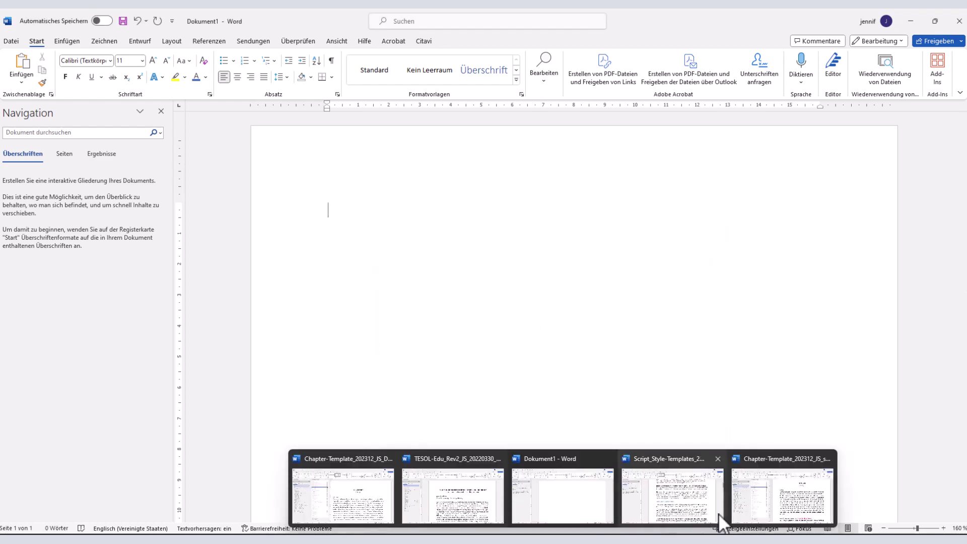
left_click(764, 503)
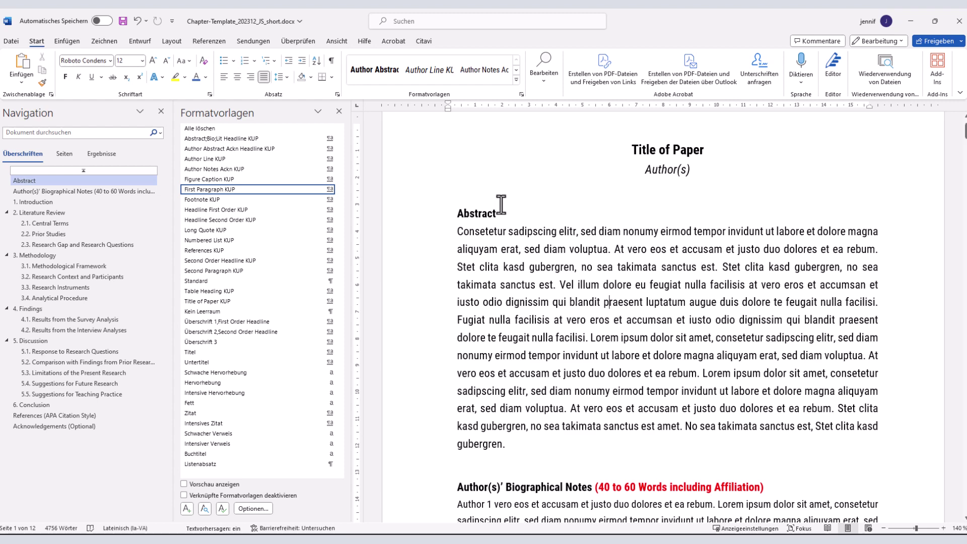
left_click(516, 80)
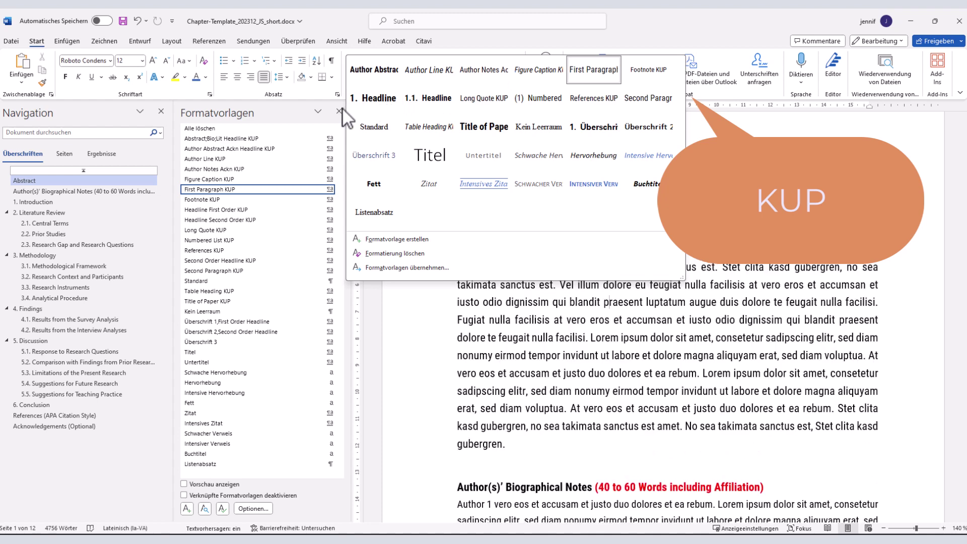
left_click(339, 108)
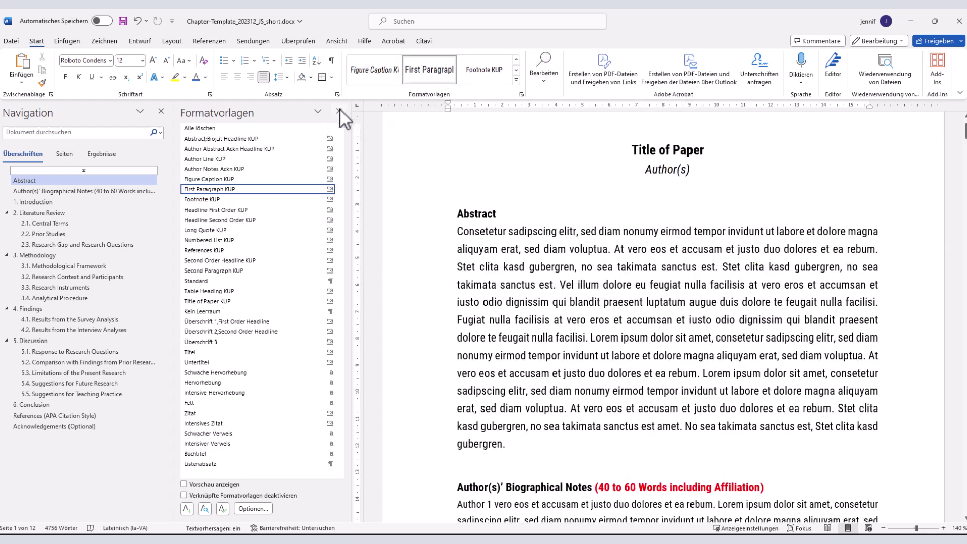
left_click(340, 108)
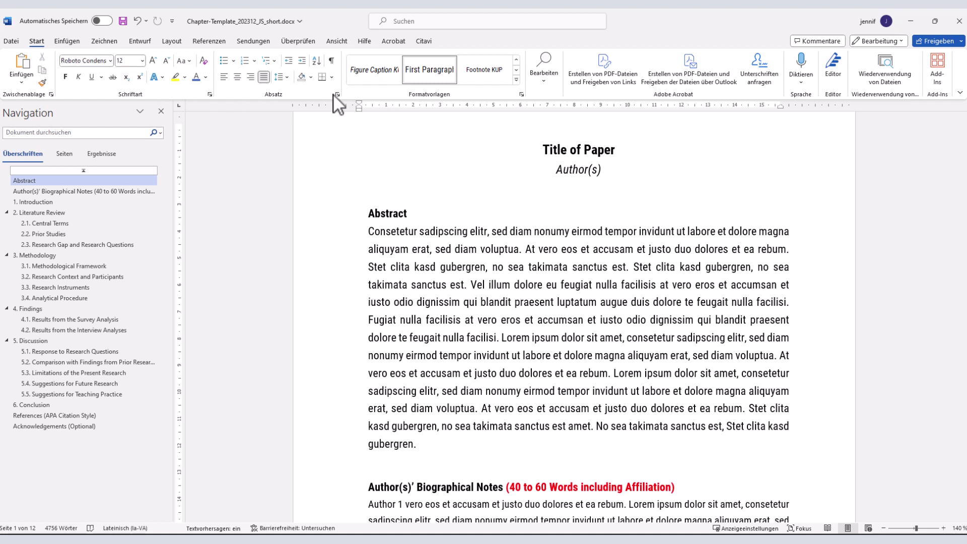
left_click(517, 79)
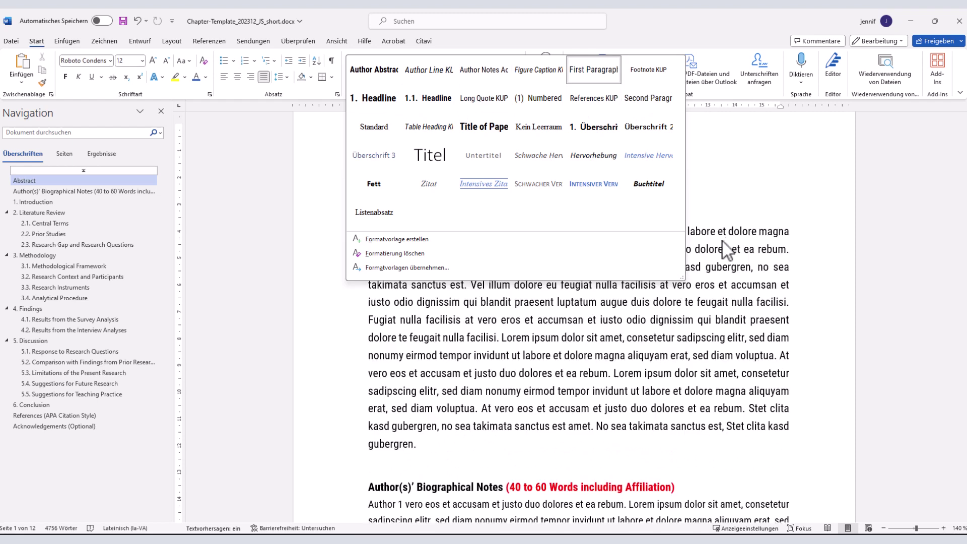
left_click(718, 245)
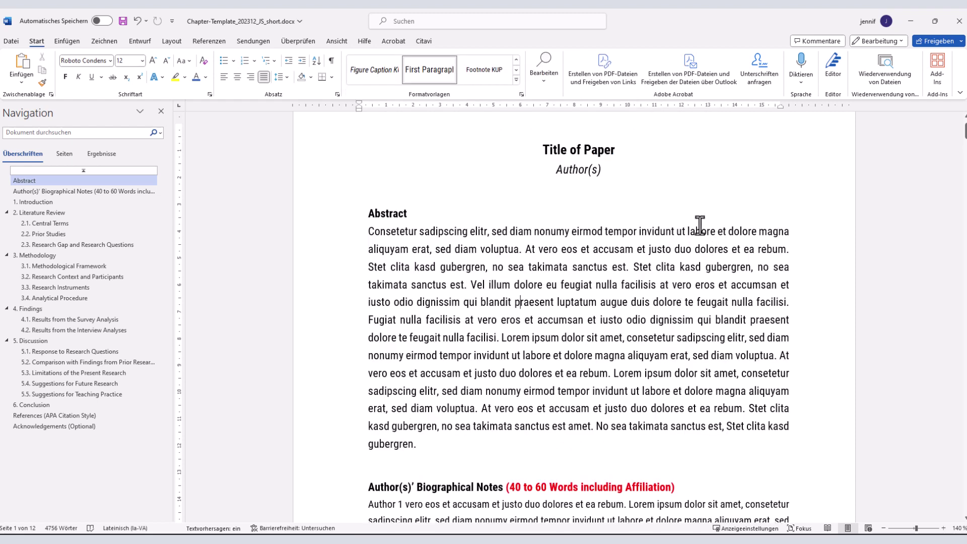
- Open the Formatvorlagen pane and read the KUP style descriptions, from Abstract/Bio/Lit Headline KUP onward
left_click(522, 94)
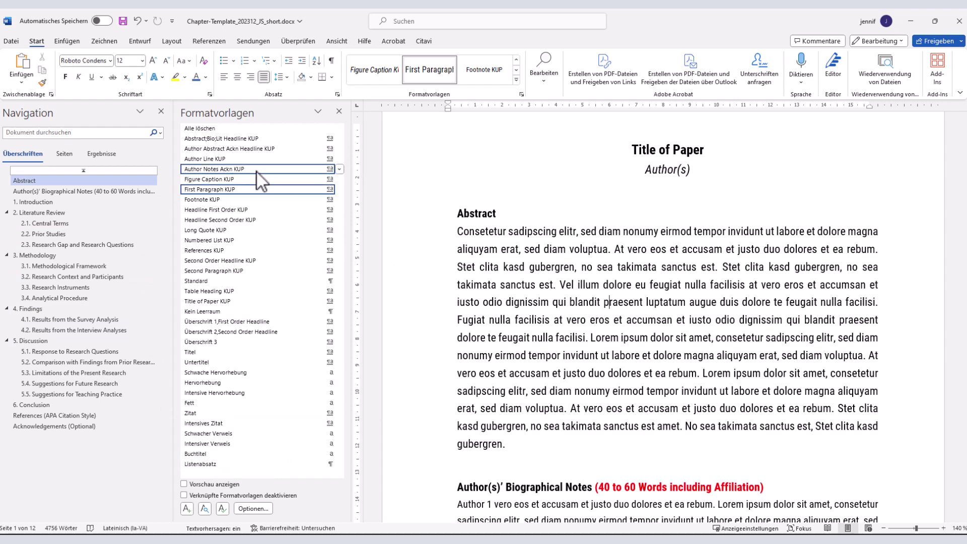
mouse_move(257, 161)
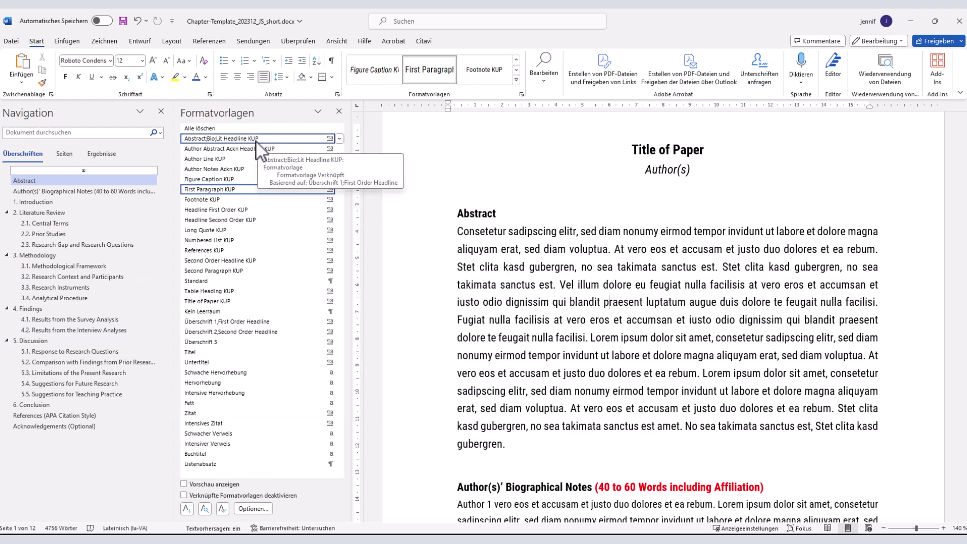
mouse_move(232, 194)
mouse_move(227, 233)
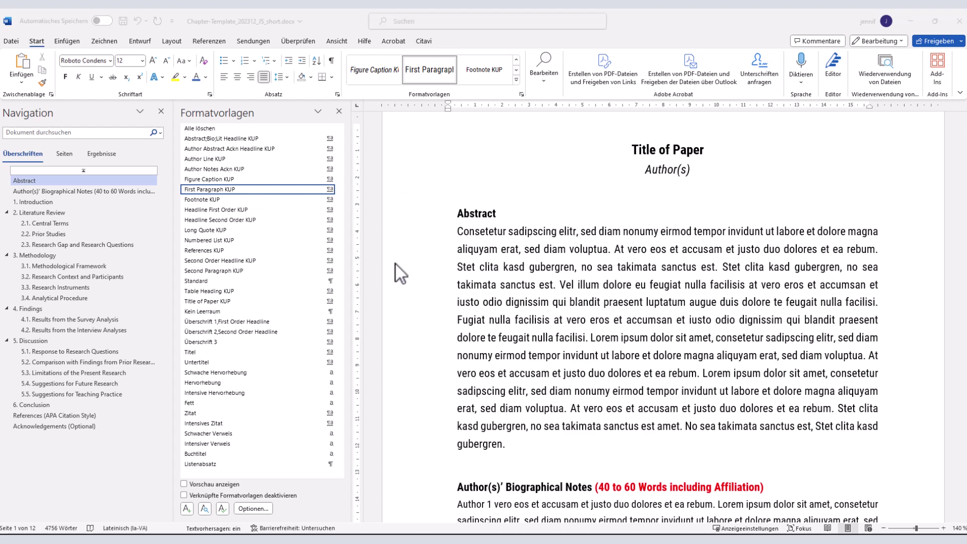
left_click(459, 231)
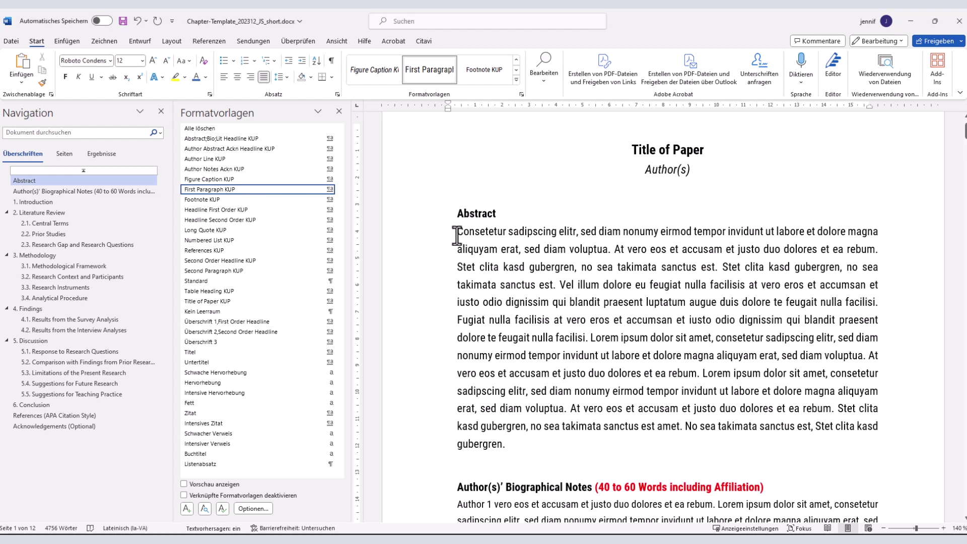
type("Write wr")
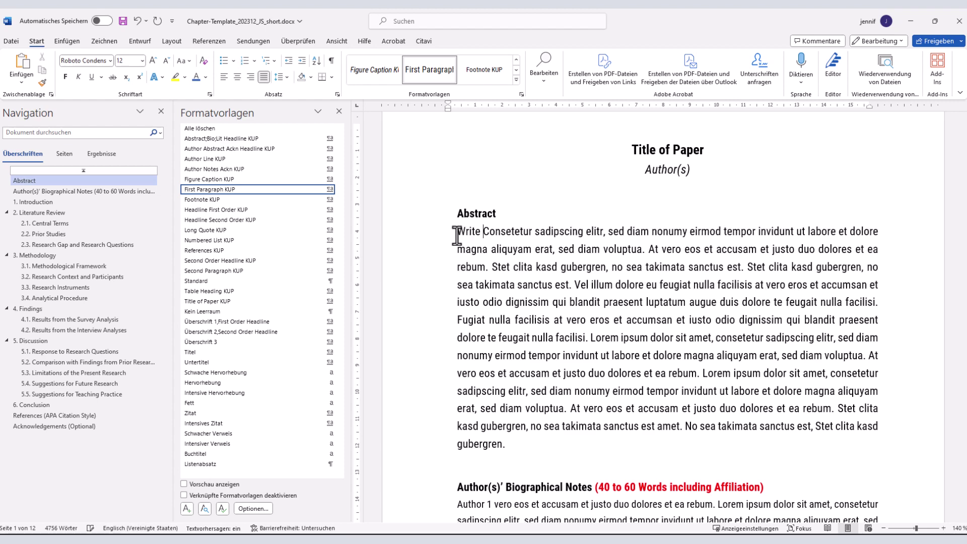
type("ite write writ")
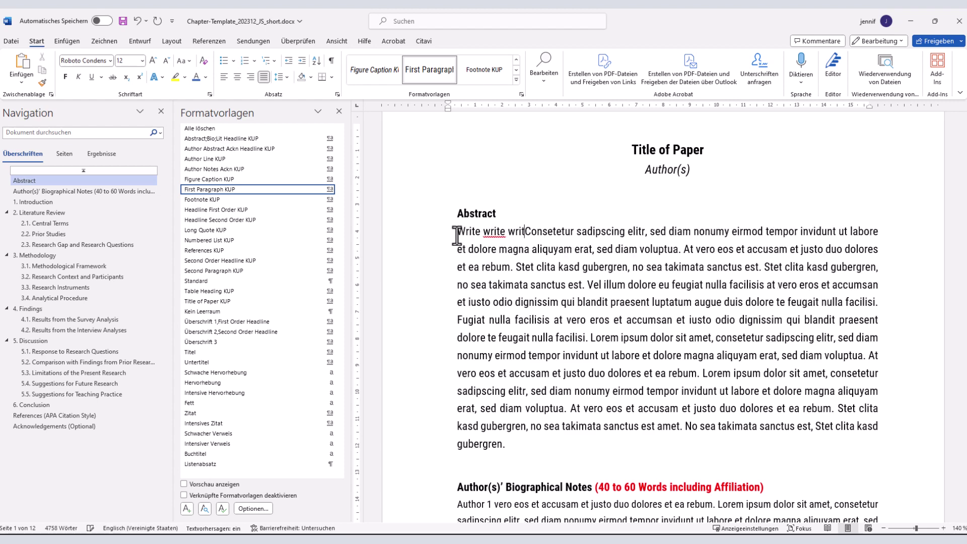
type(" nnnn")
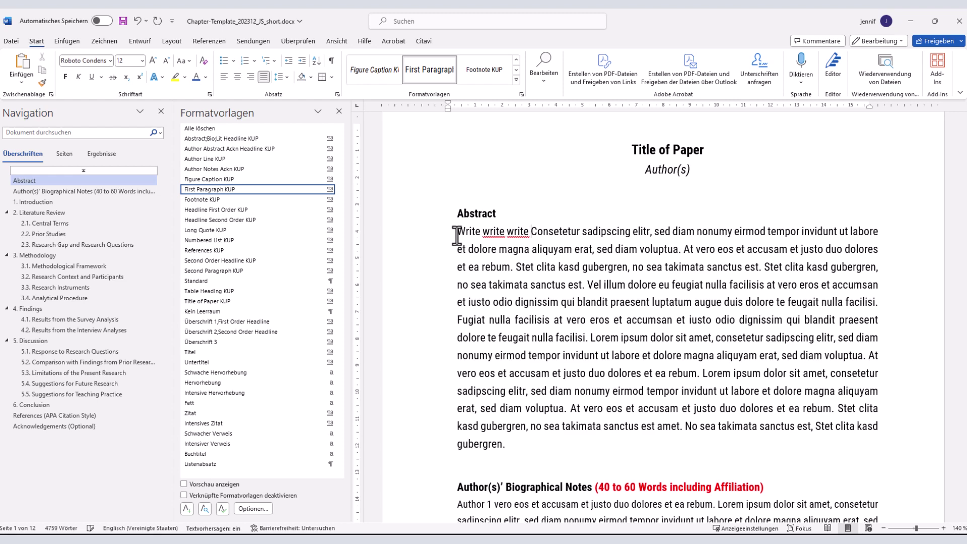
type("nn")
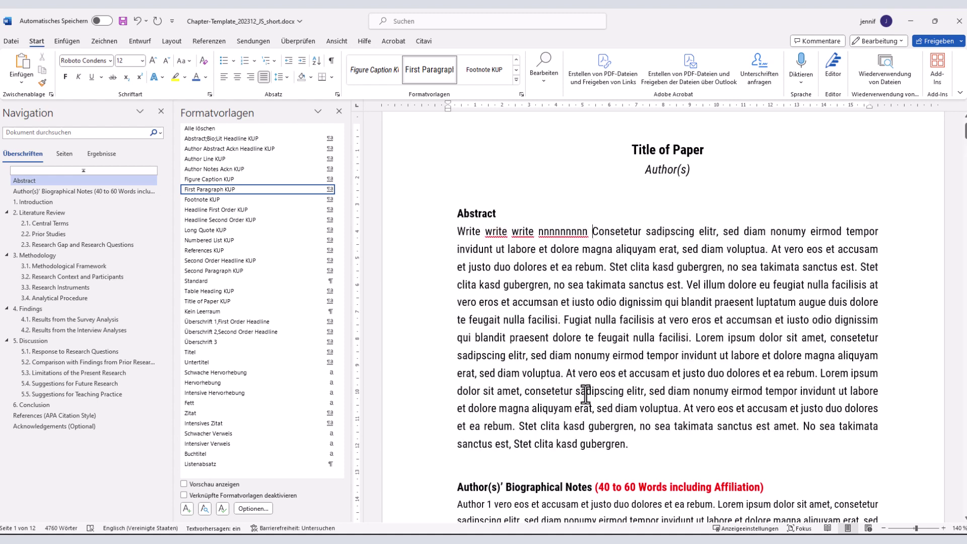
scroll(644, 345, "down", 9)
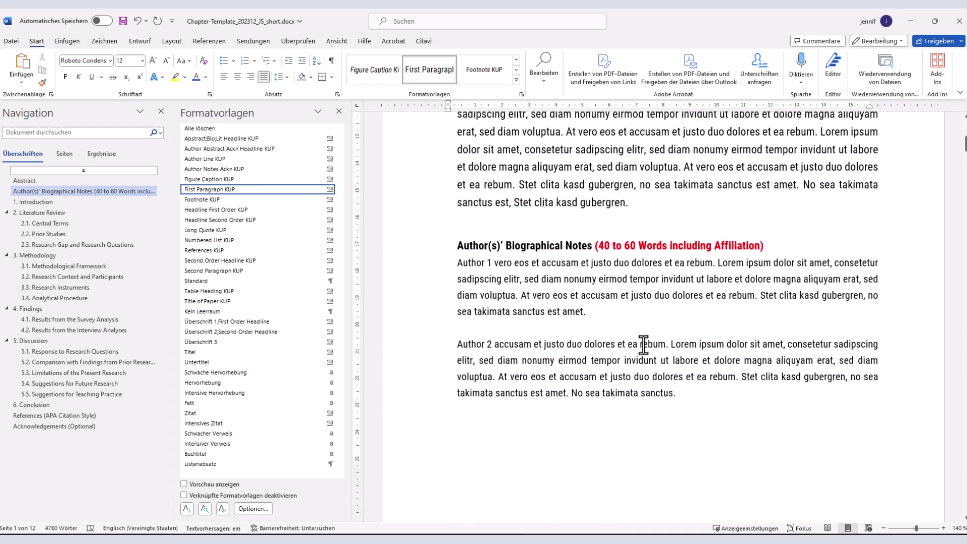
scroll(644, 345, "up", 10)
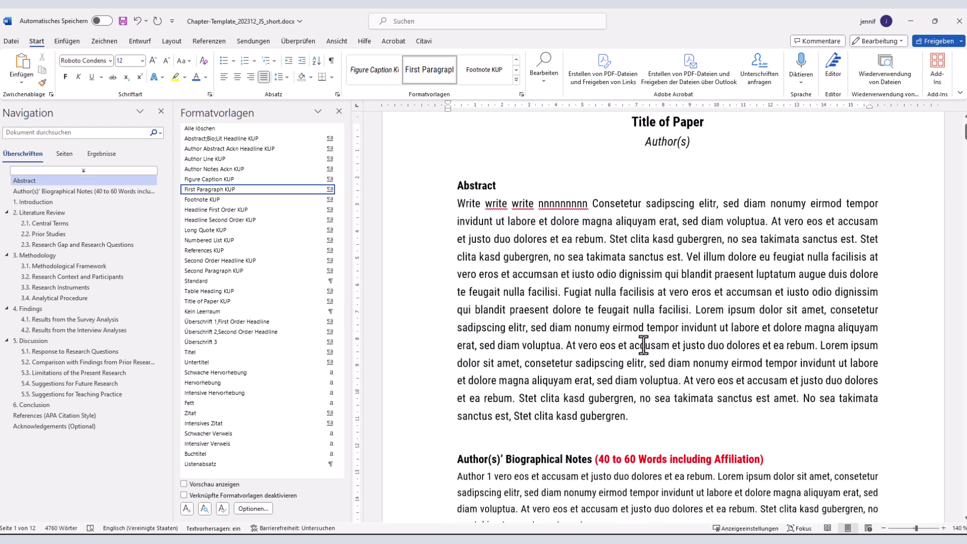
left_click_drag(538, 298, 457, 298)
left_click(538, 298)
left_click(589, 298, "shift")
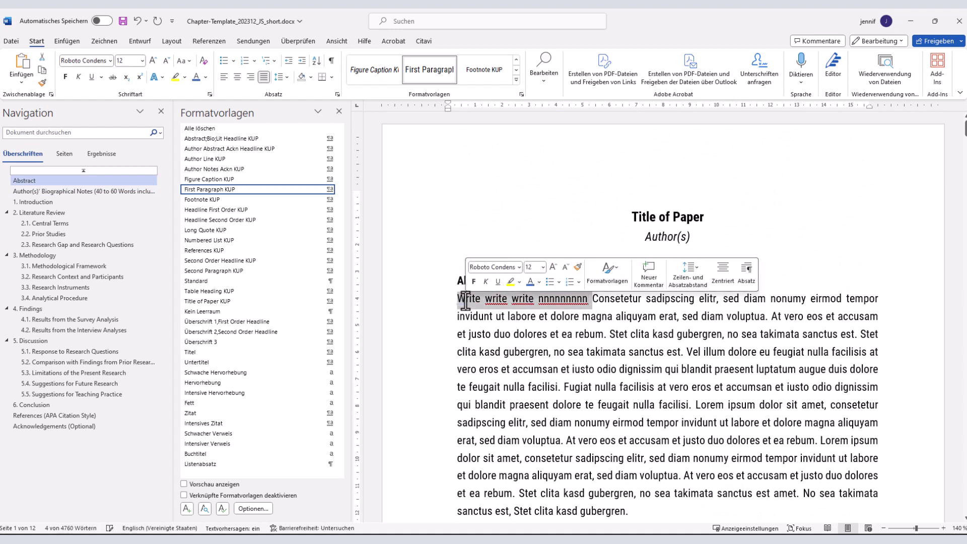
key("BackSpace")
mouse_move(562, 540)
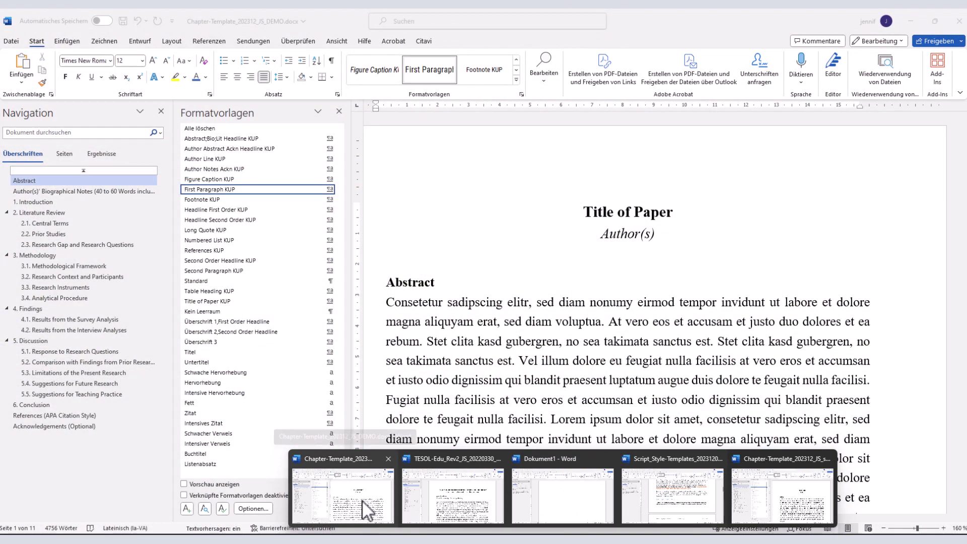
- Apply Title of Paper KUP to the paper title and Author Line KUP to the author line
left_click(361, 500)
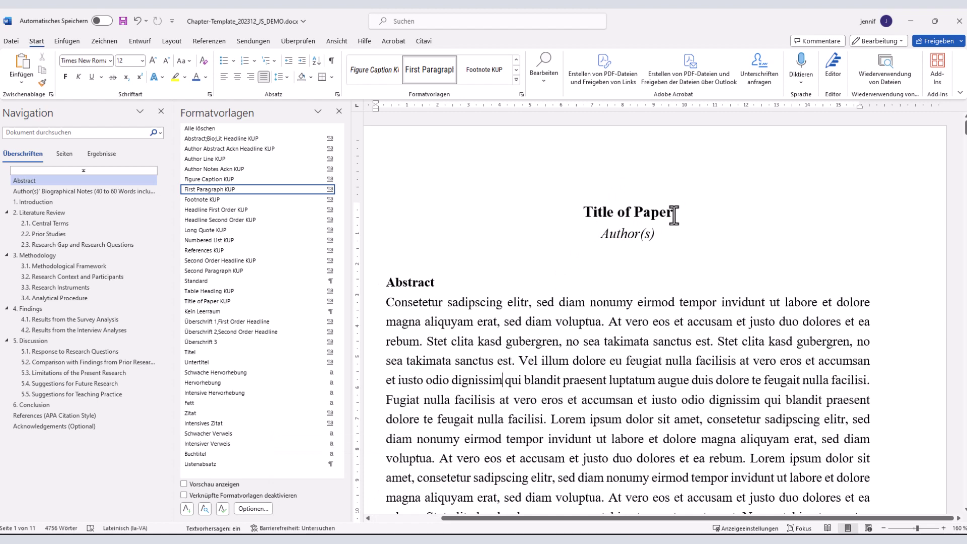
left_click_drag(671, 215, 596, 217)
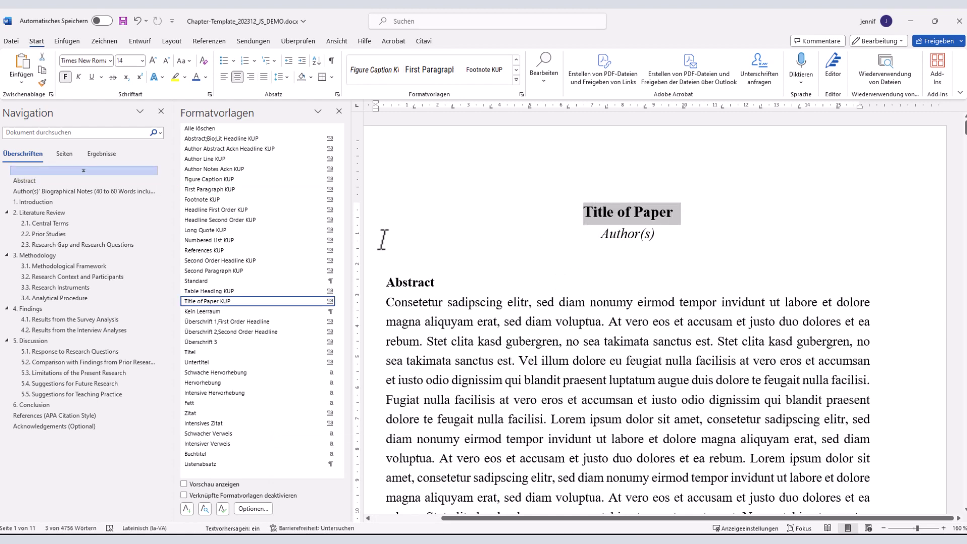
left_click(250, 302)
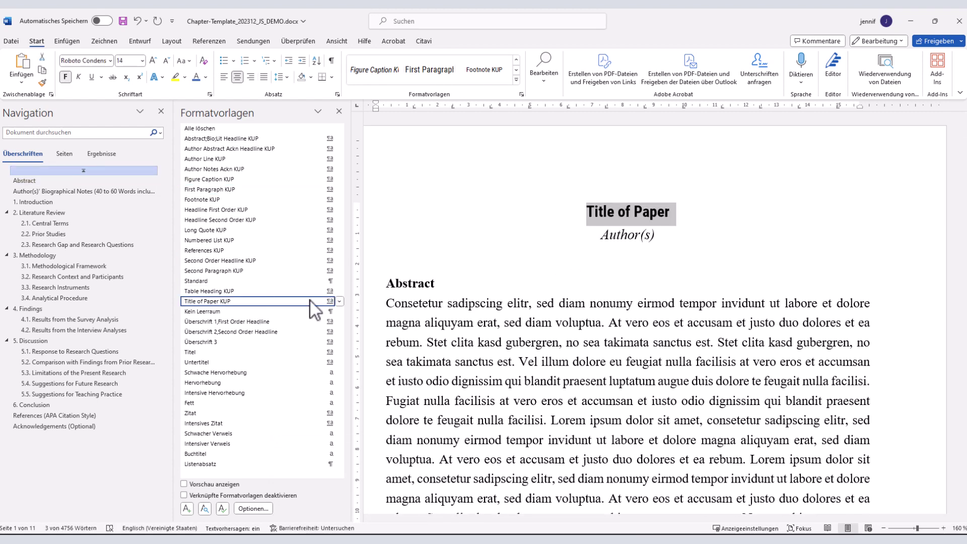
left_click_drag(663, 234, 611, 236)
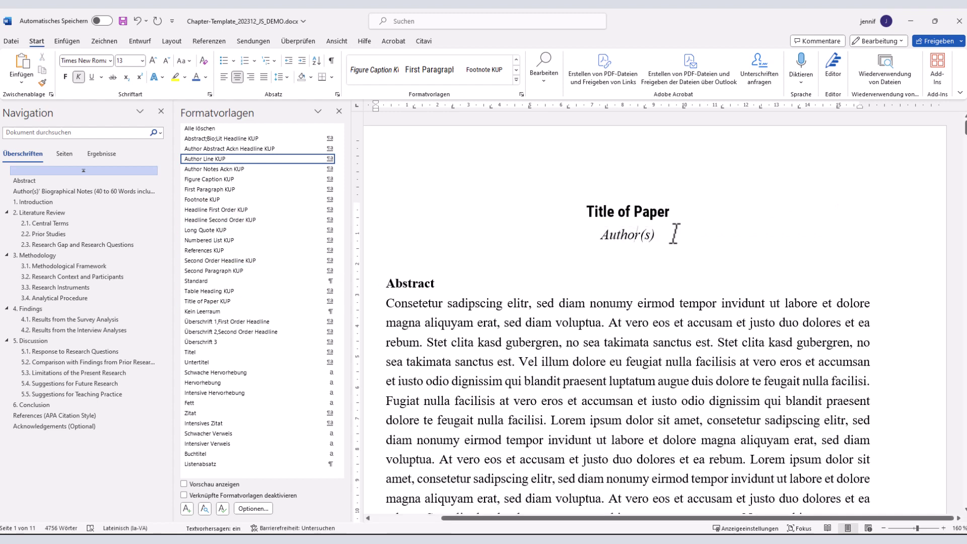
scroll(466, 302, "down", 8)
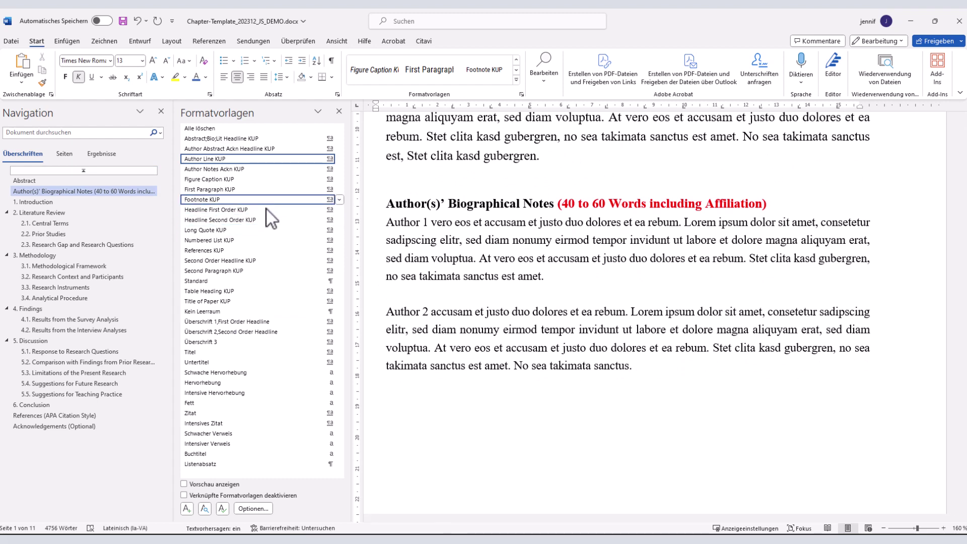
scroll(564, 191, "up", 8)
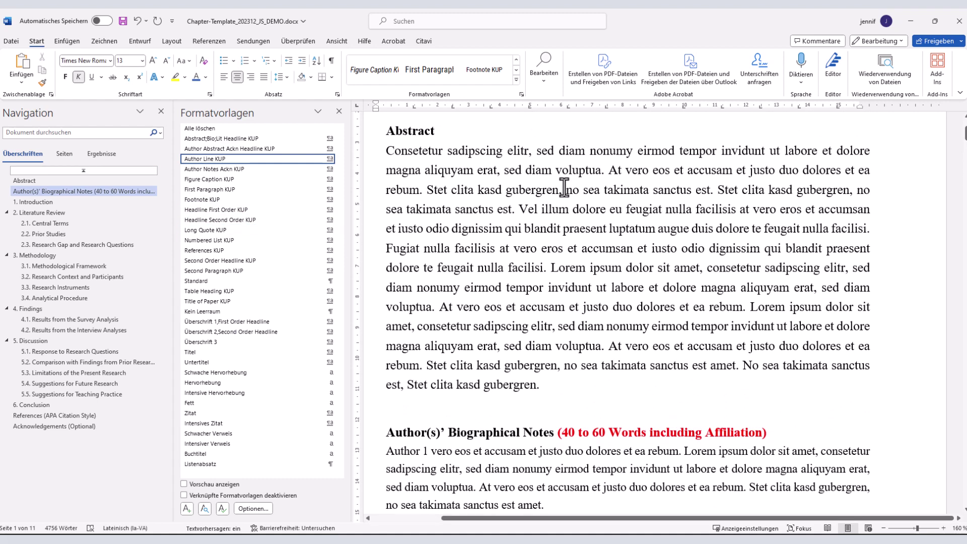
scroll(564, 187, "up", 1)
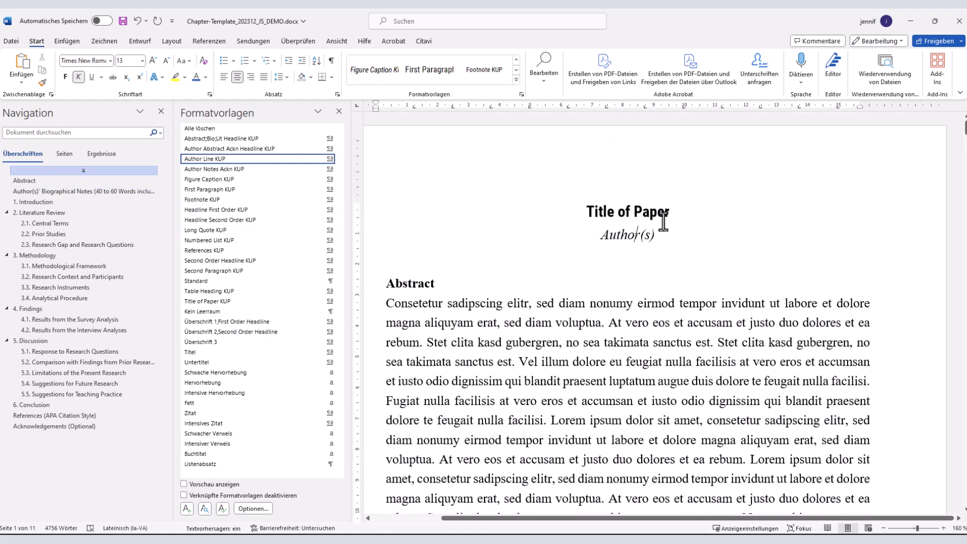
left_click(140, 20)
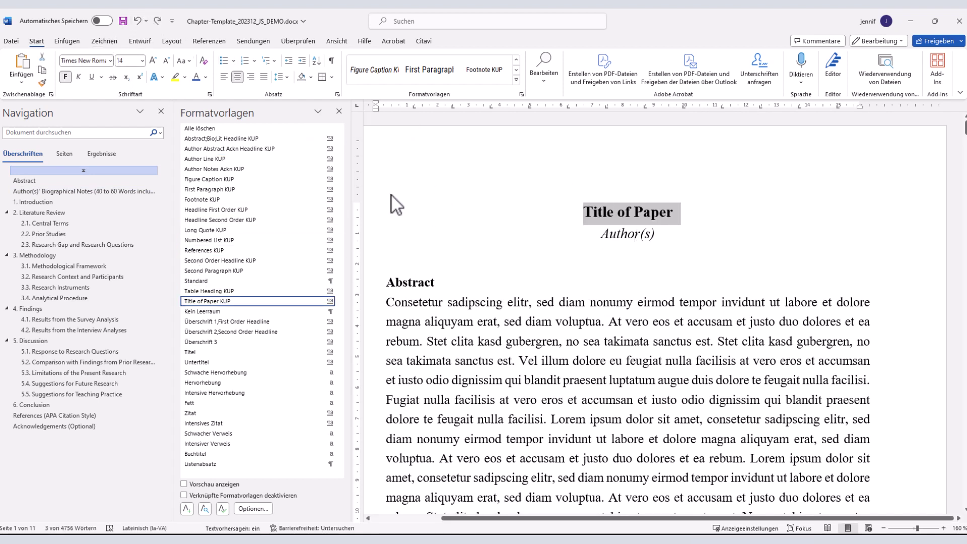
left_click(227, 301)
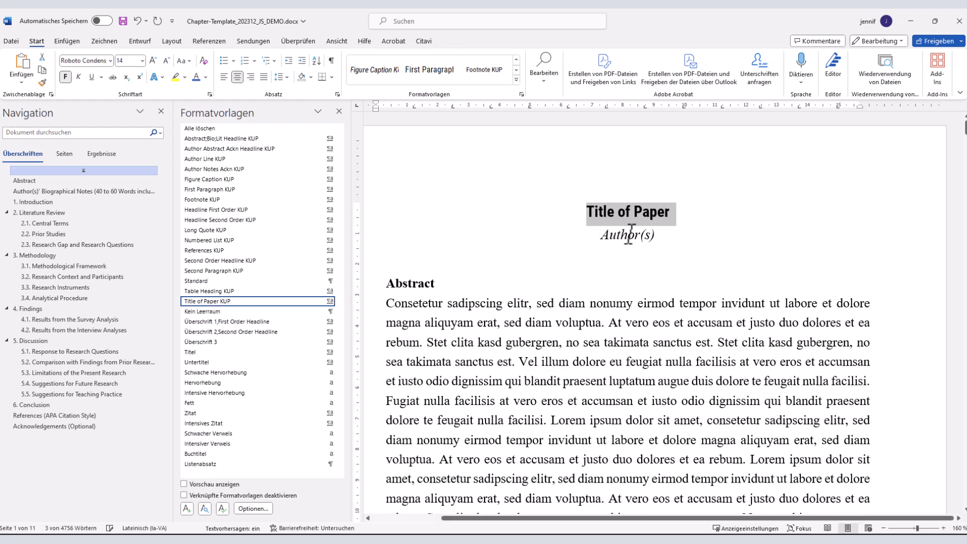
left_click_drag(652, 235, 601, 235)
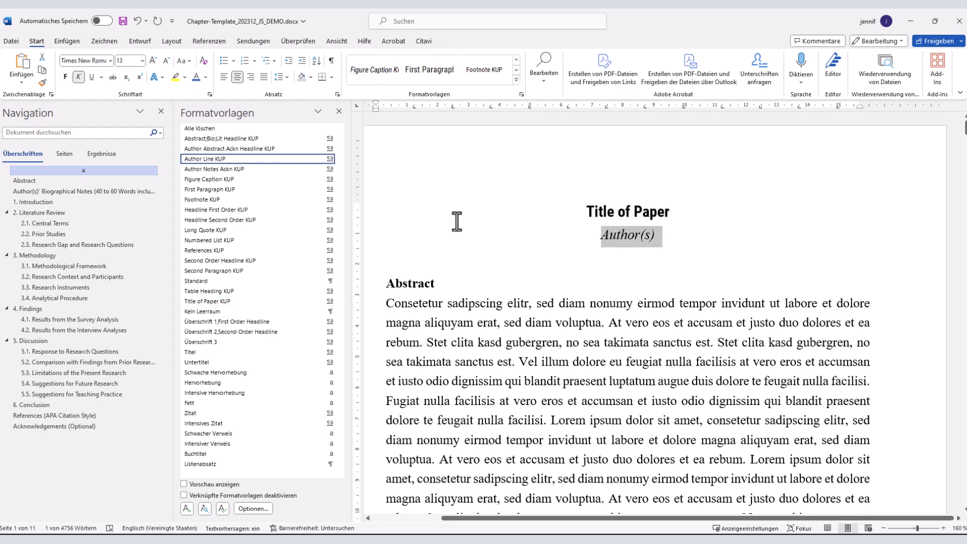
left_click(252, 158)
- Style the Abstract and Biographical Notes headings with the KUP headline styles
scroll(453, 242, "down", 1)
left_click_drag(429, 247, 377, 247)
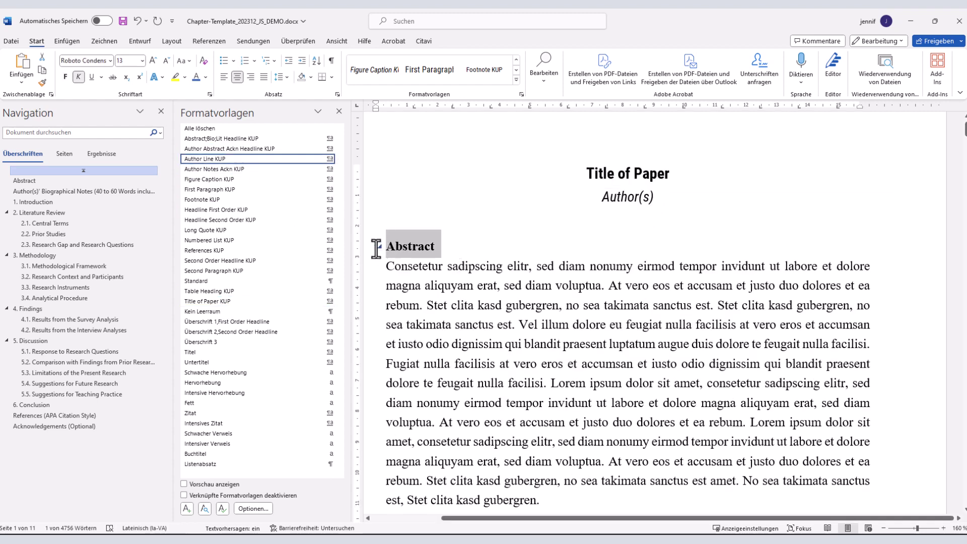
left_click(264, 147)
scroll(464, 309, "down", 3)
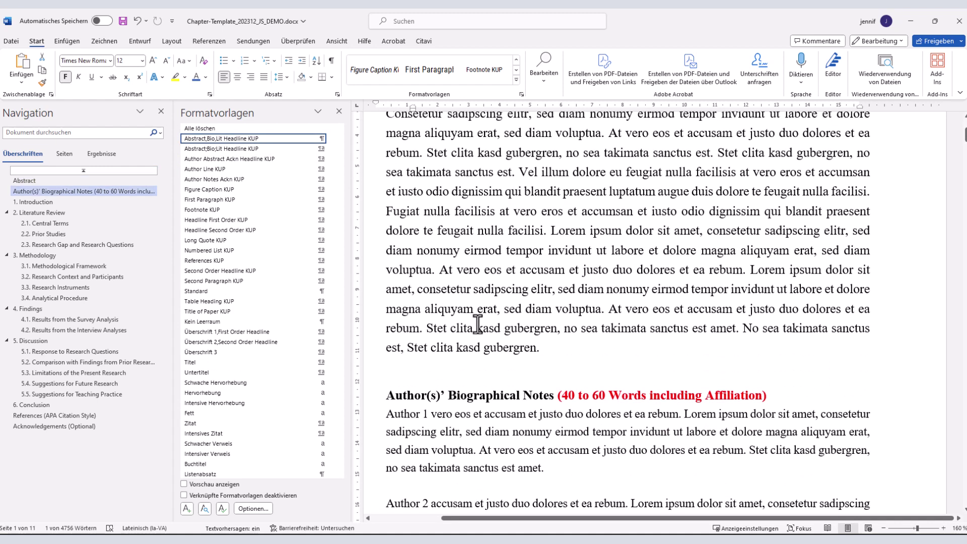
left_click_drag(556, 398, 387, 395)
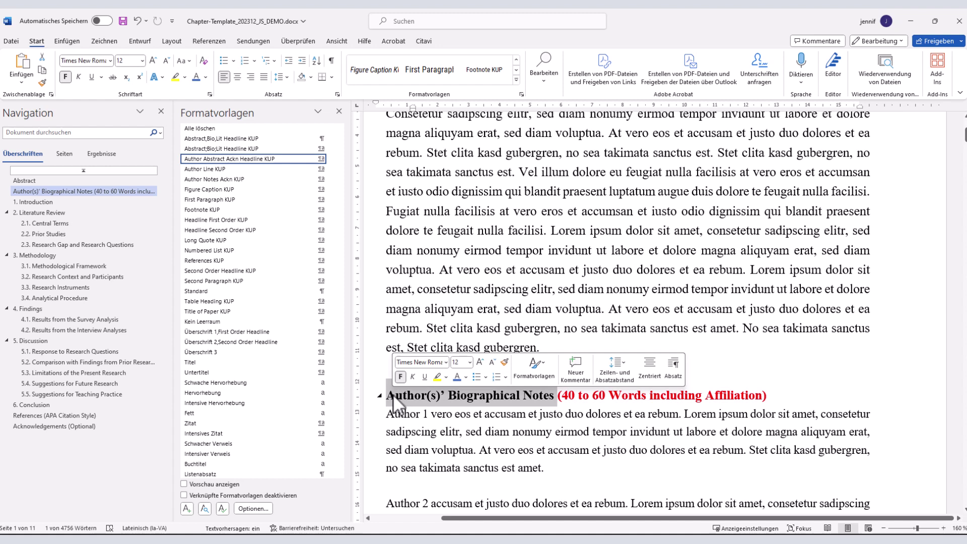
left_click(252, 158)
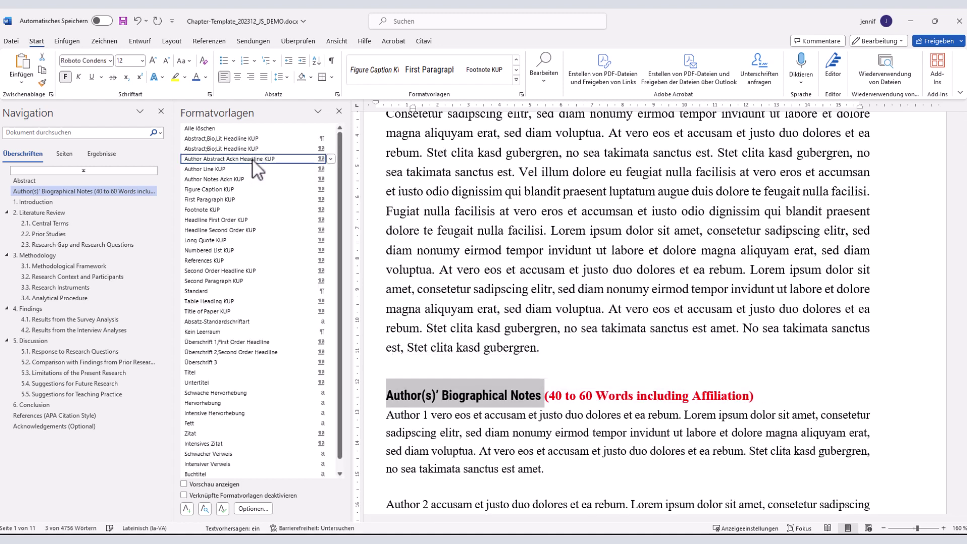
left_click(485, 294)
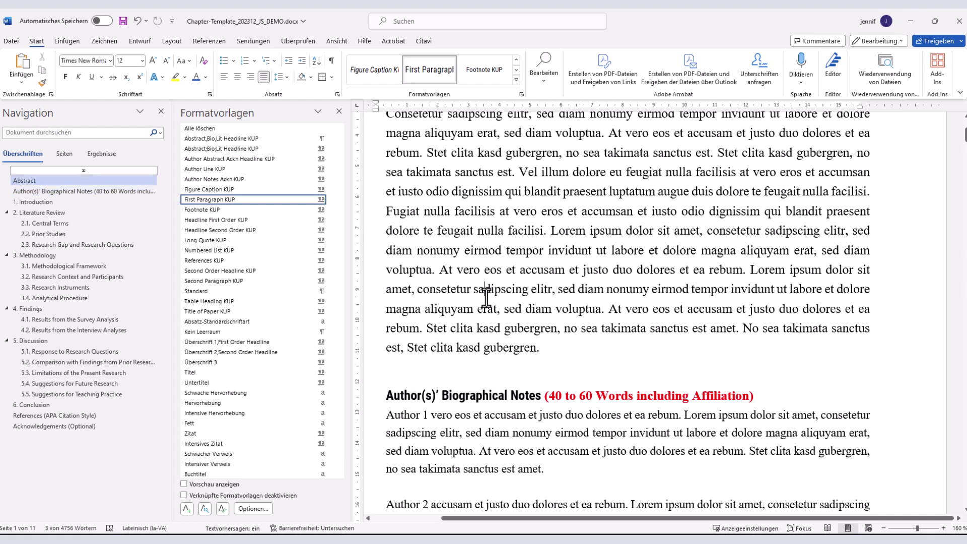
- Apply Author Notes Ackn KUP to the Author 1 note and First Paragraph KUP to the Introduction paragraph
scroll(489, 303, "up", 3)
scroll(491, 308, "down", 5)
left_click_drag(551, 470, 386, 416)
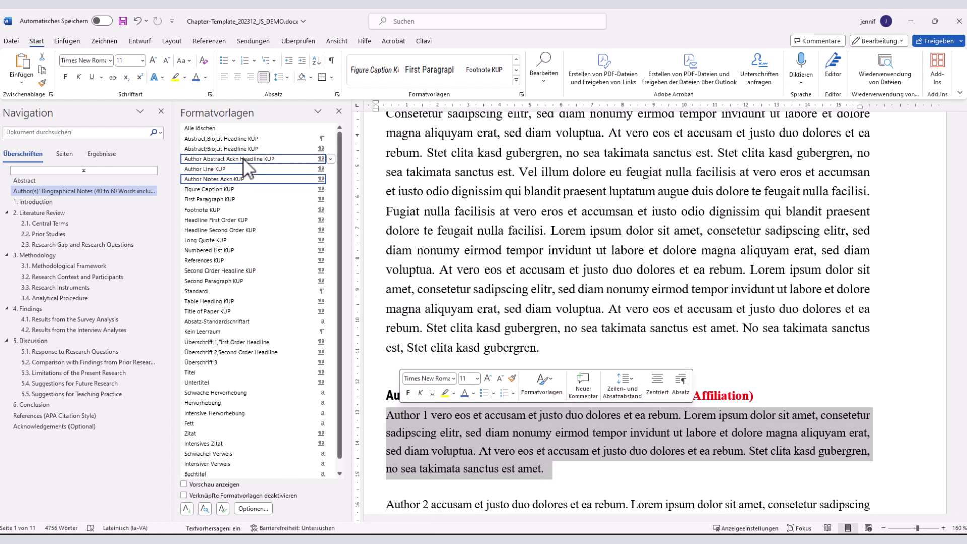
left_click(246, 179)
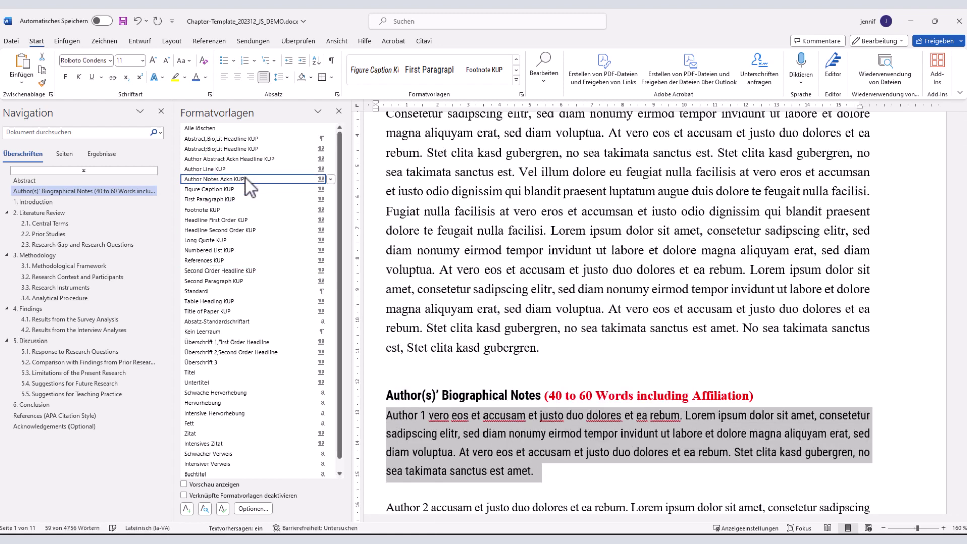
left_click(509, 289)
scroll(524, 313, "down", 5)
scroll(527, 323, "up", 3)
scroll(529, 328, "down", 8)
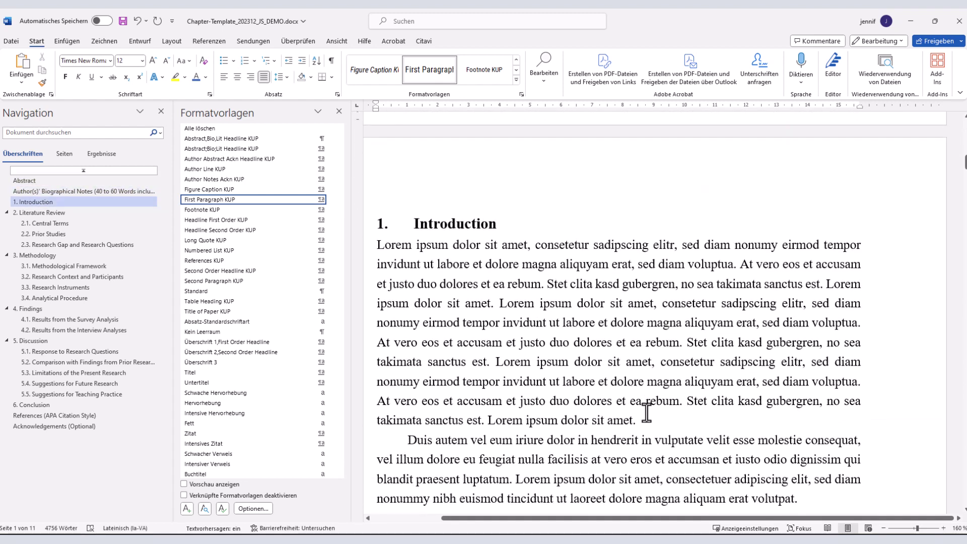
left_click_drag(644, 422, 377, 246)
left_click(223, 200)
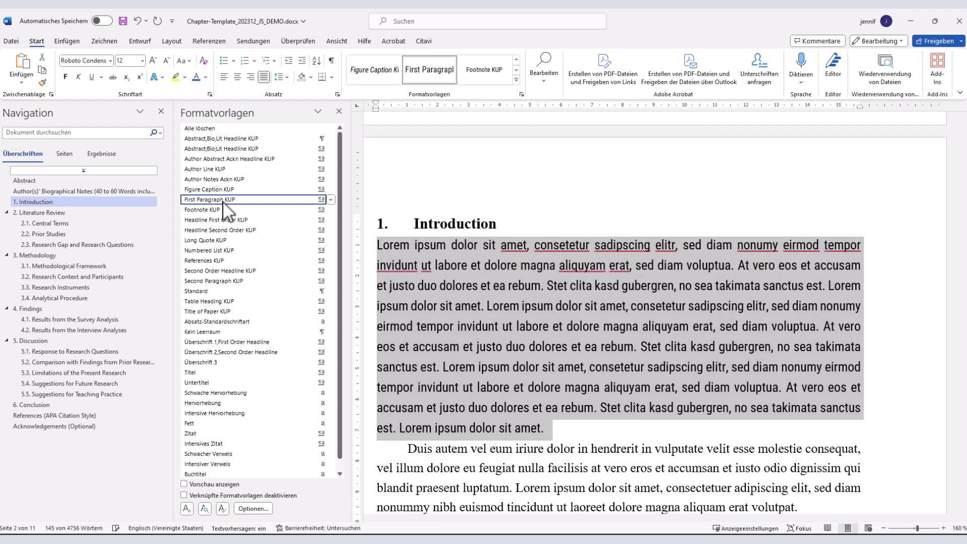
double_click(500, 226)
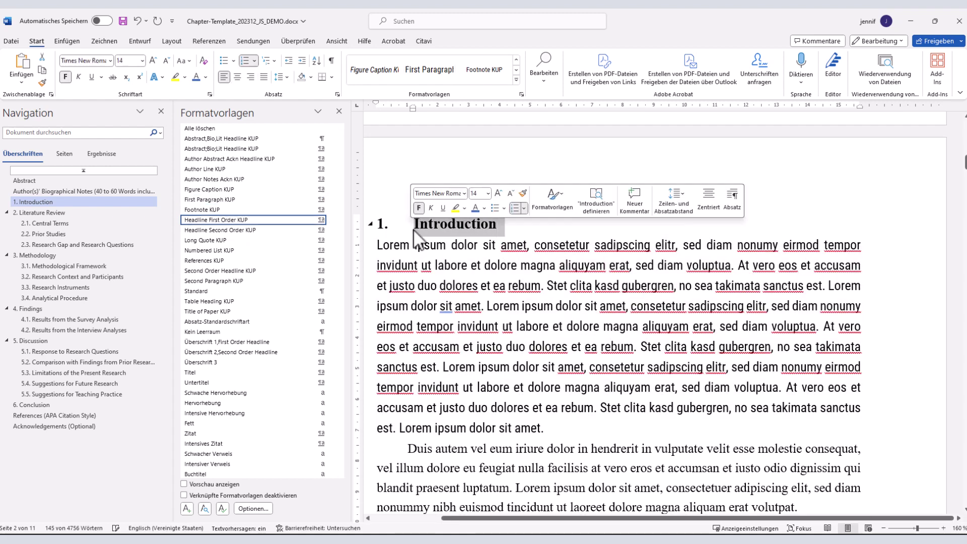
- Apply Second Paragraph KUP to the Duis autem and At vero eos paragraphs
left_click(475, 346)
scroll(533, 392, "down", 2)
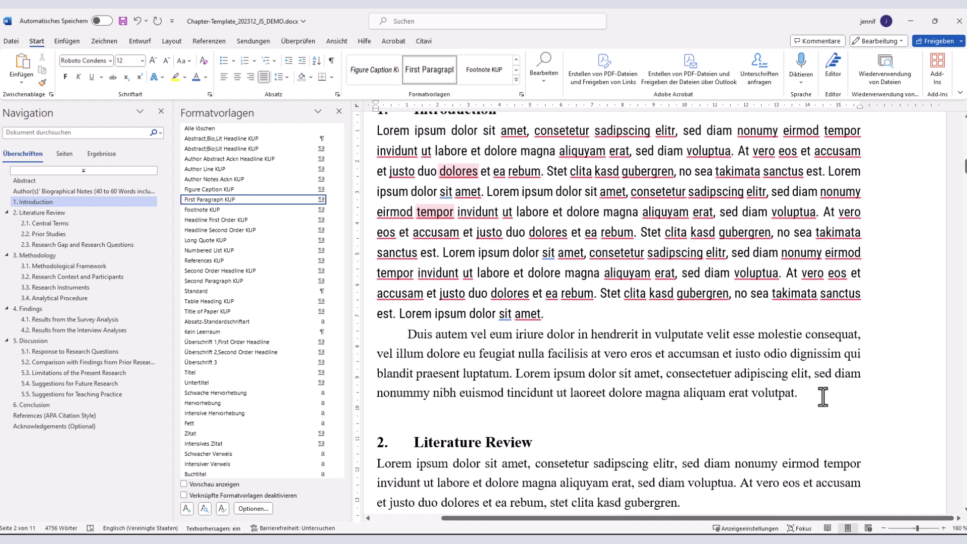
left_click_drag(813, 397, 414, 337)
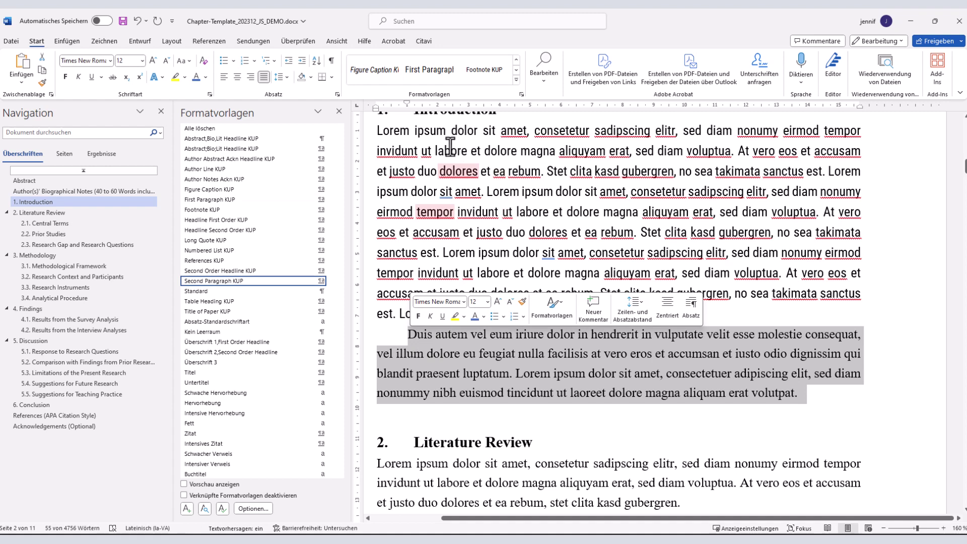
left_click(224, 281)
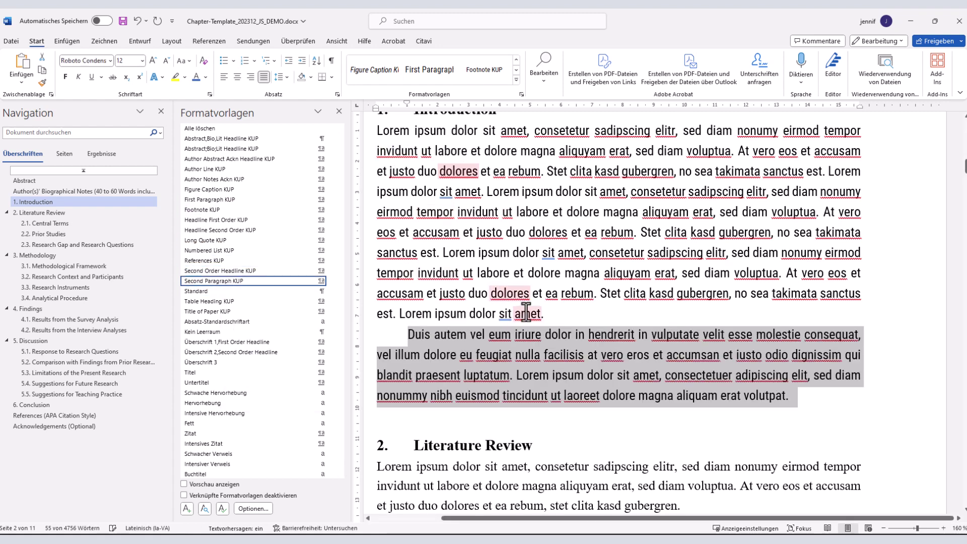
scroll(529, 312, "down", 5)
scroll(529, 315, "down", 2)
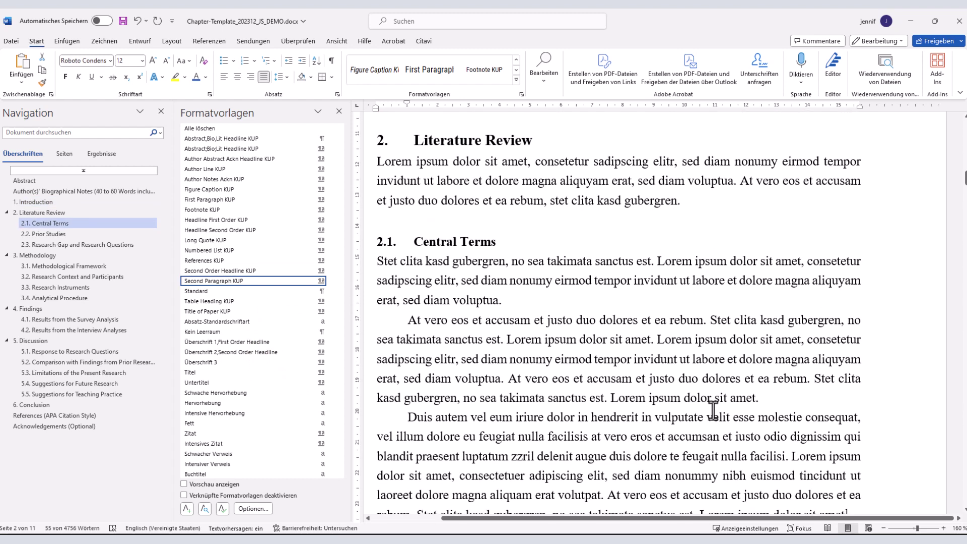
left_click_drag(770, 401, 408, 320)
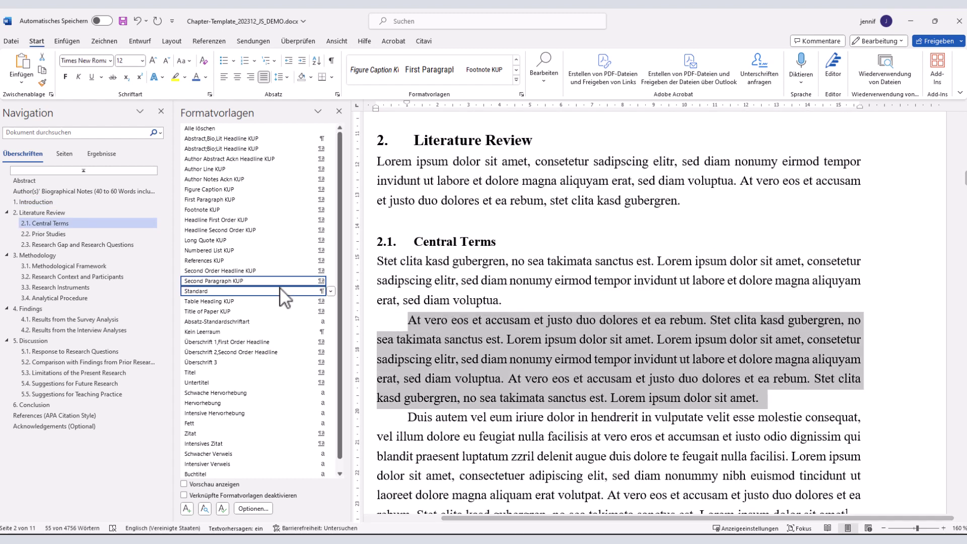
left_click(254, 281)
scroll(536, 350, "down", 6)
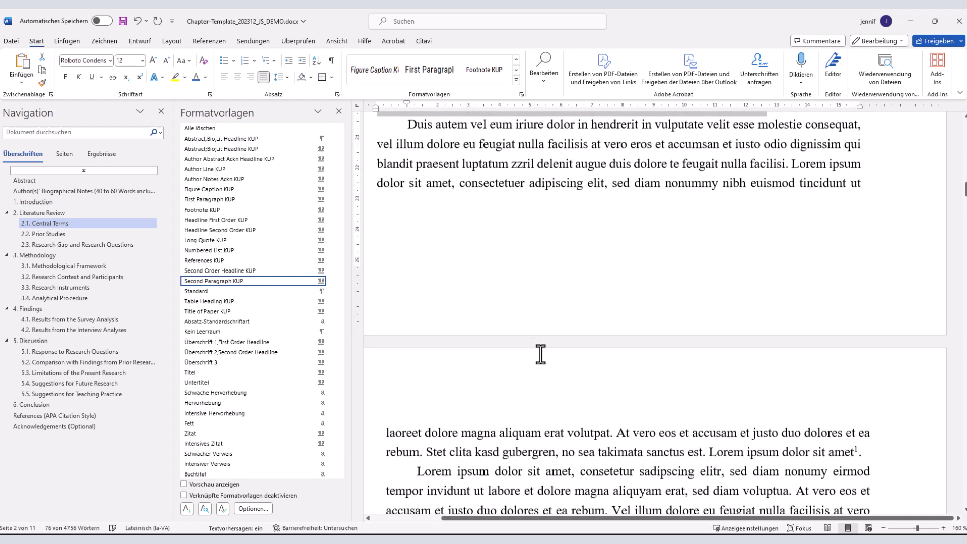
left_click_drag(874, 443, 409, 193)
left_click(246, 278)
- Make Literature Review a KUP first-order heading and Central Terms a KUP second-order heading
scroll(563, 247, "up", 1)
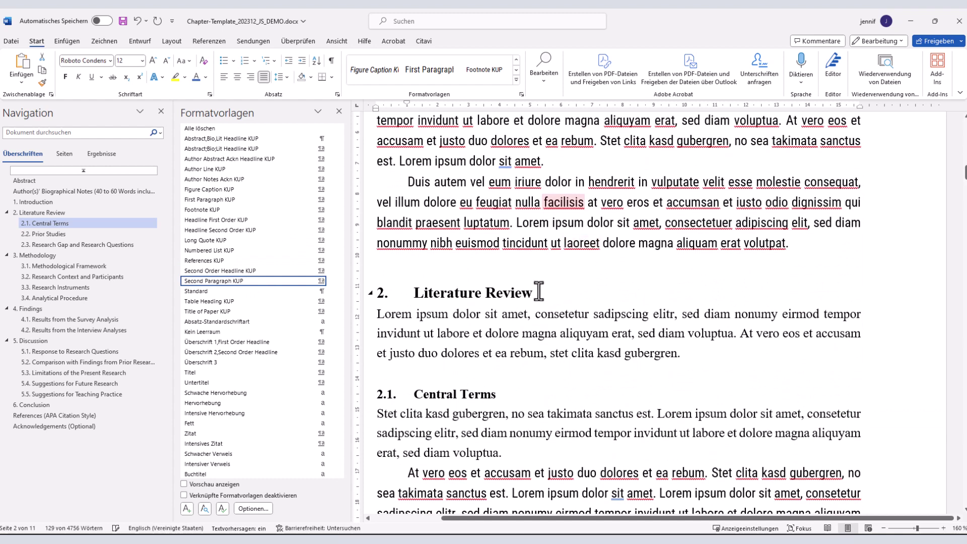
triple_click(448, 293)
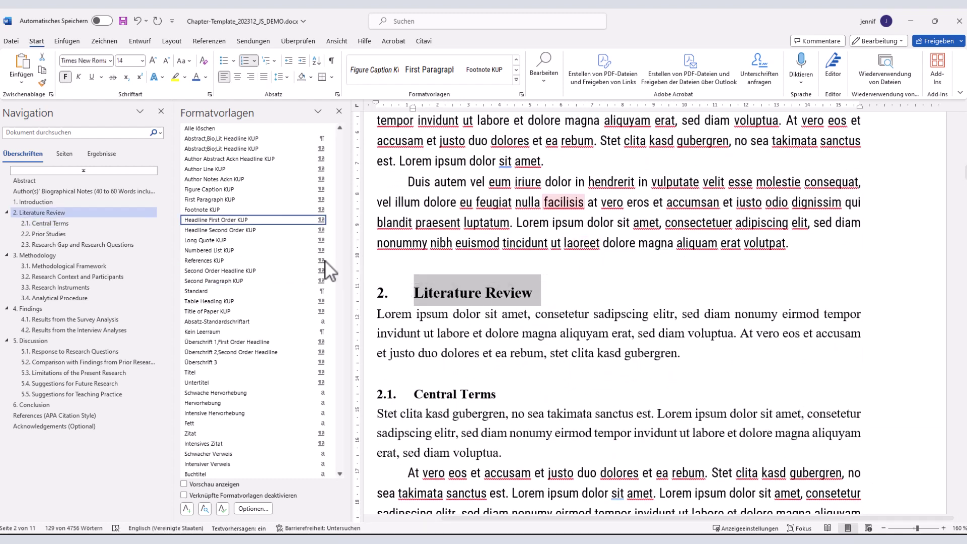
left_click(249, 222)
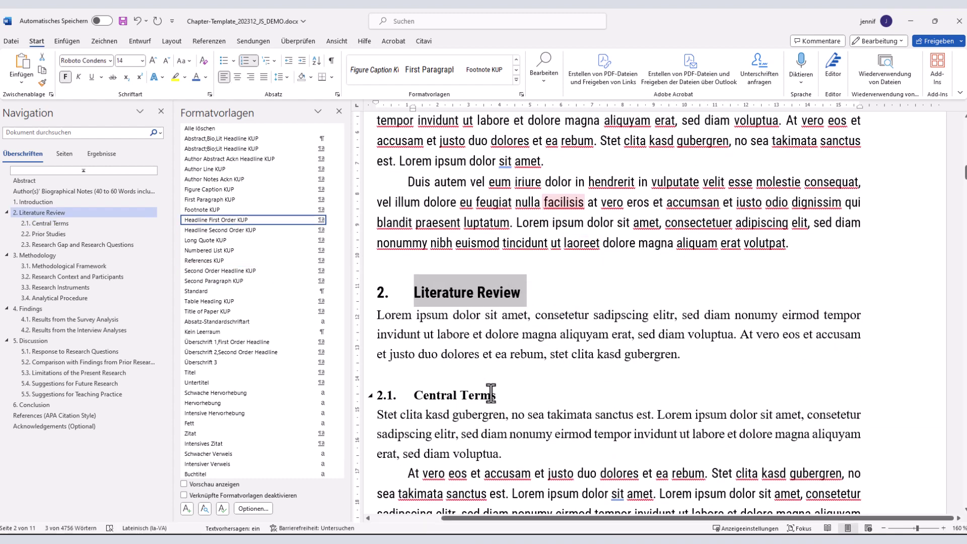
left_click_drag(501, 395, 403, 395)
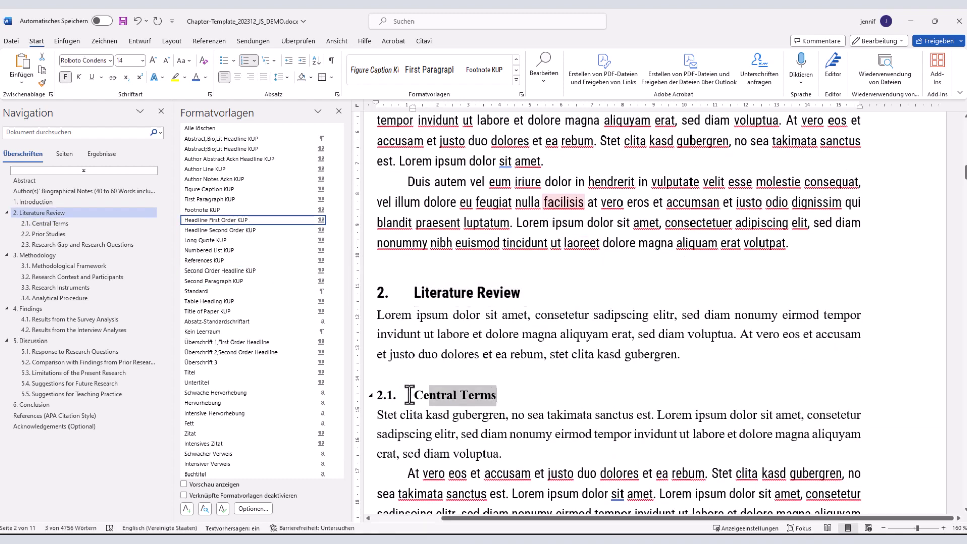
left_click(253, 230)
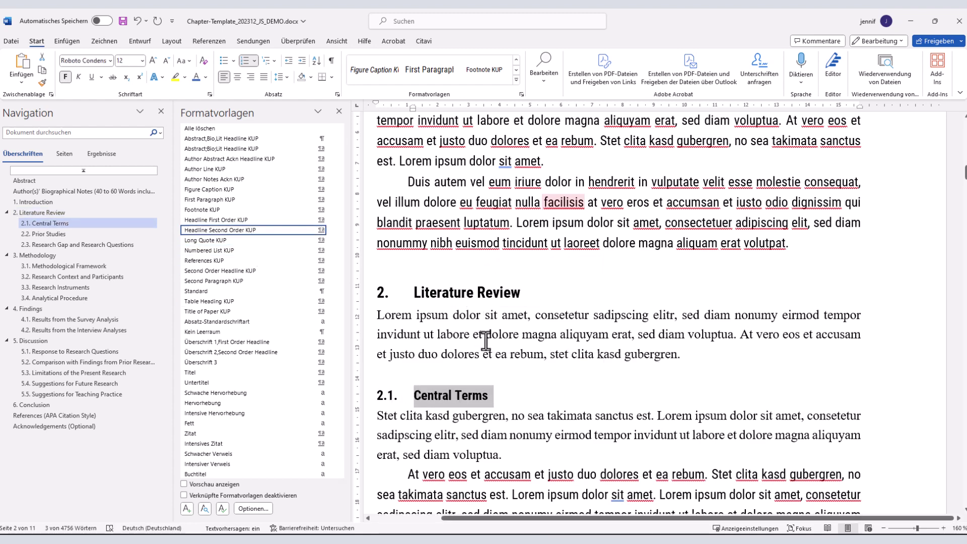
scroll(485, 341, "down", 5)
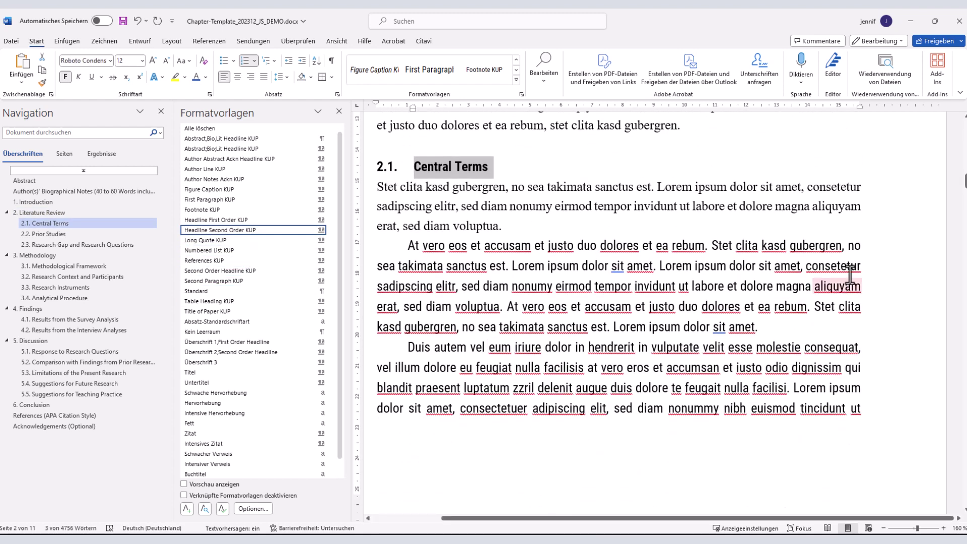
left_click_drag(761, 327, 401, 250)
- Apply Long Quote KUP to the paragraph, then Numbered List KUP with filled bullets to Questions 1–3
left_click(223, 240)
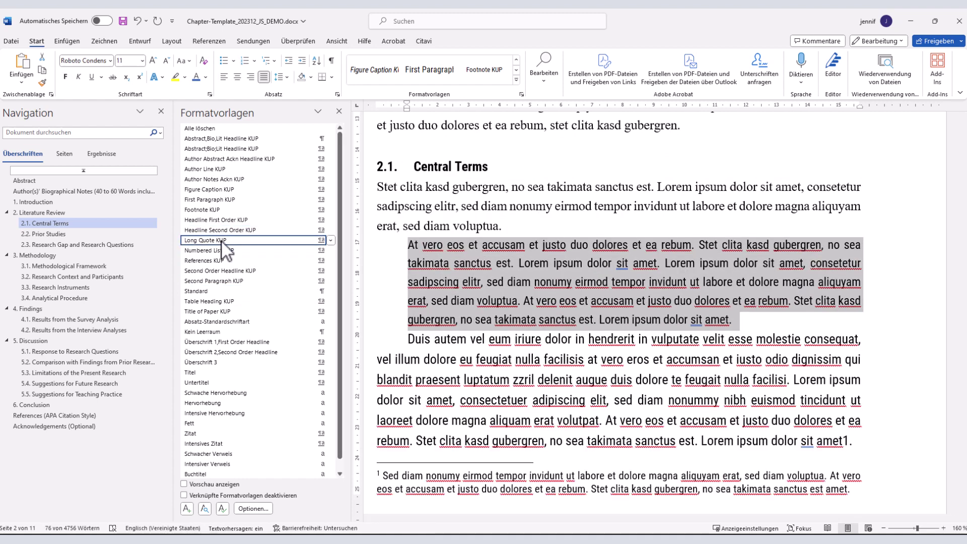
scroll(957, 240, "down", 15)
left_click_drag(498, 274, 428, 236)
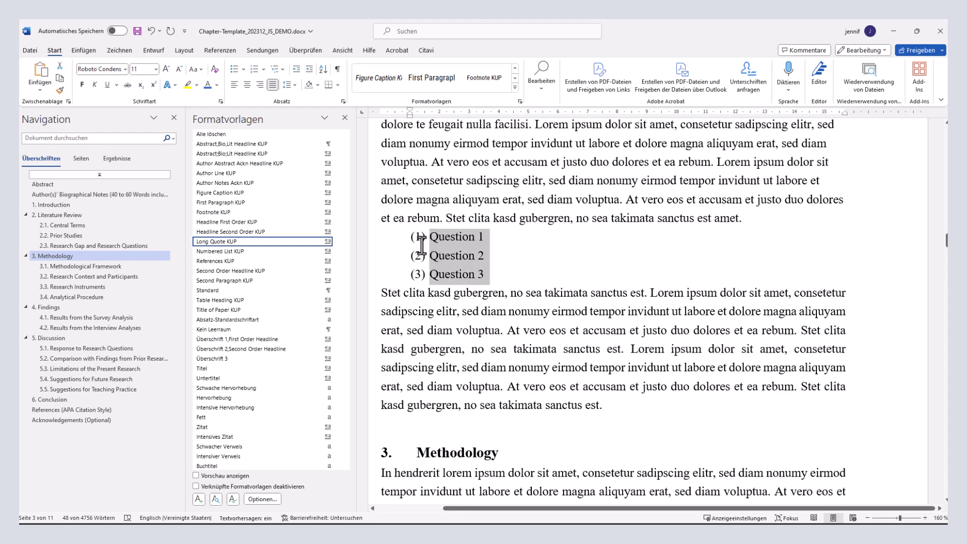
left_click(245, 253)
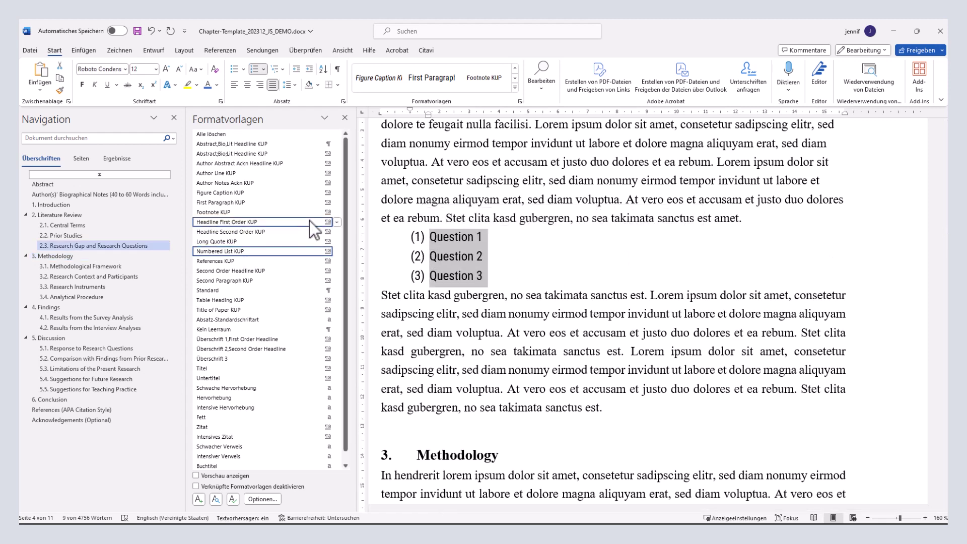
left_click(246, 71)
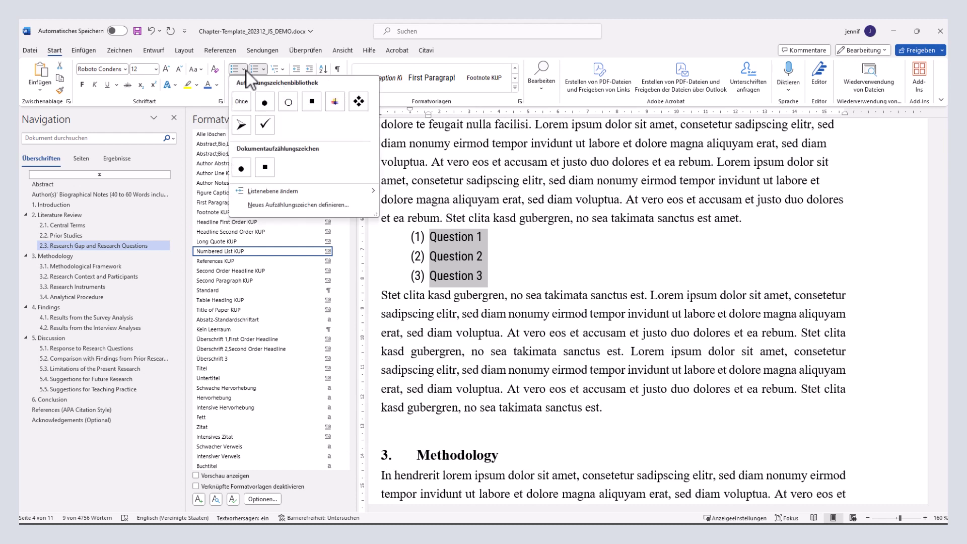
left_click(265, 103)
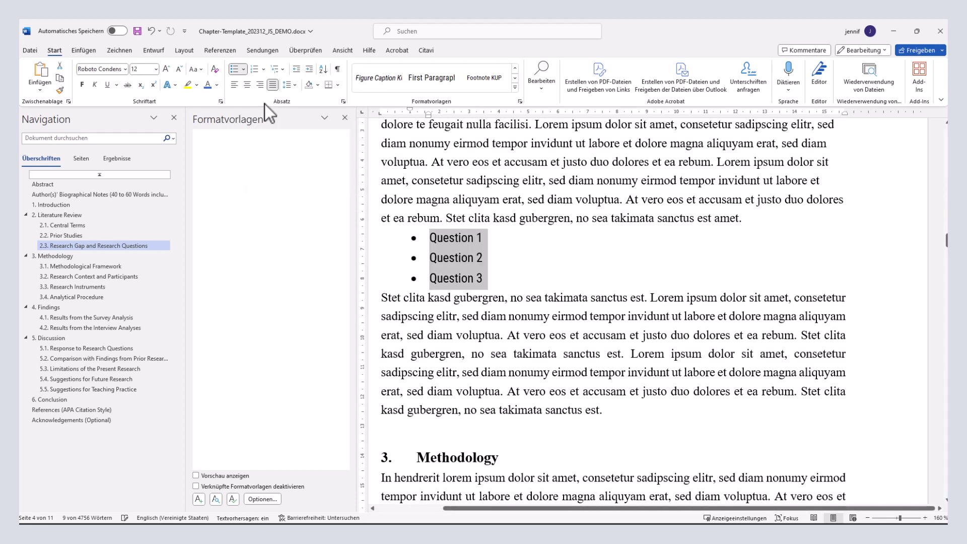
- Give the first reference entry at the document's end the References KUP style
scroll(550, 334, "up", 15)
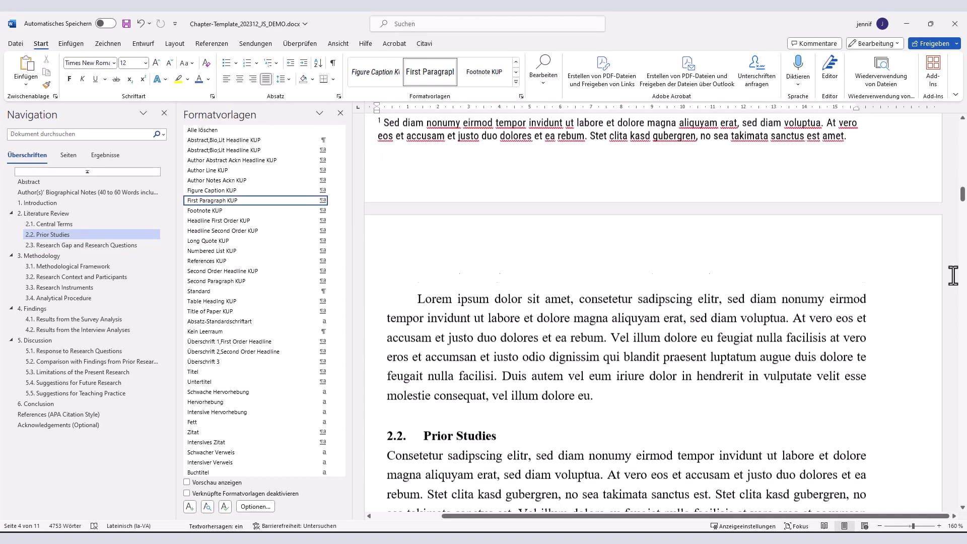
scroll(952, 275, "up", 3)
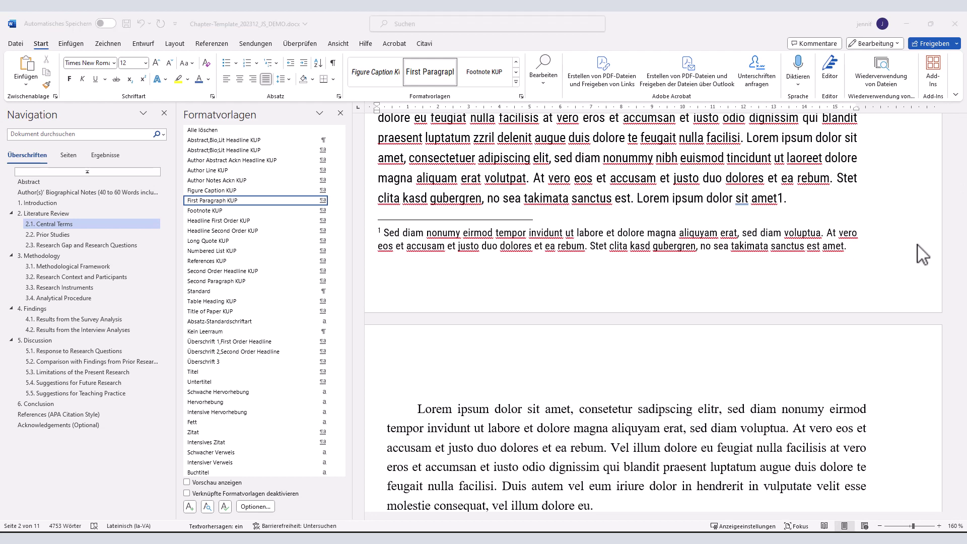
left_click_drag(847, 246, 327, 227)
key("ctrl+End")
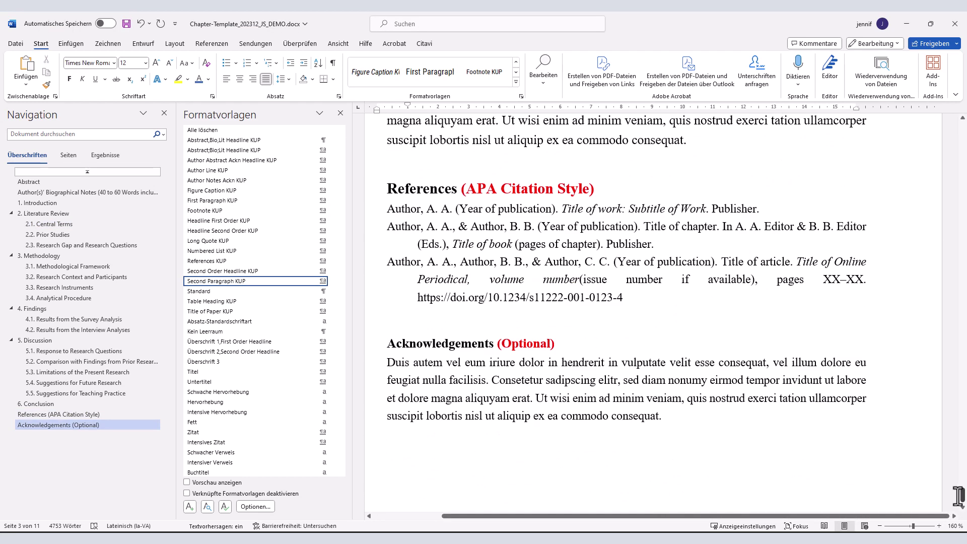
left_click(388, 209)
left_click(244, 261)
- Apply Table Heading KUP to the Table 1 caption
left_click_drag(961, 495, 961, 380)
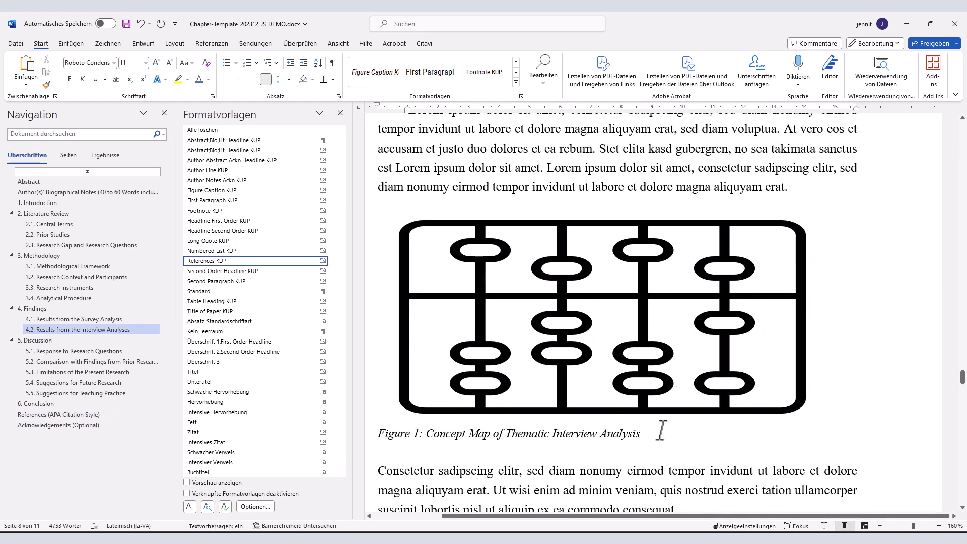
left_click_drag(655, 433, 379, 432)
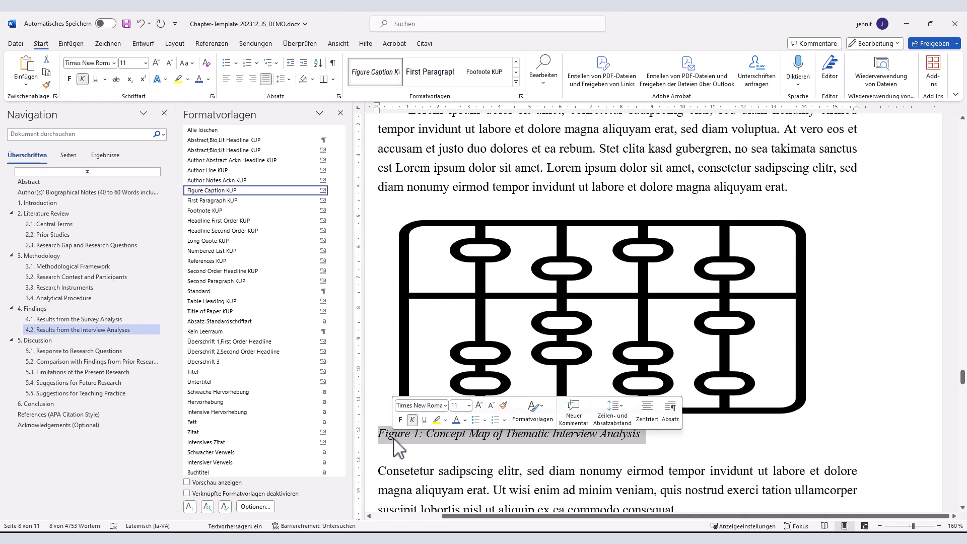
scroll(751, 303, "up", 15)
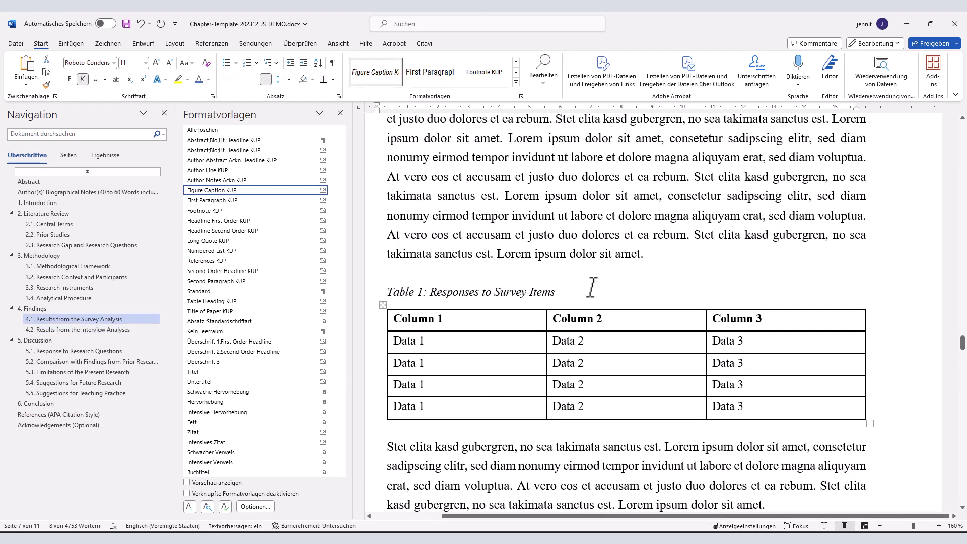
left_click_drag(589, 289, 385, 294)
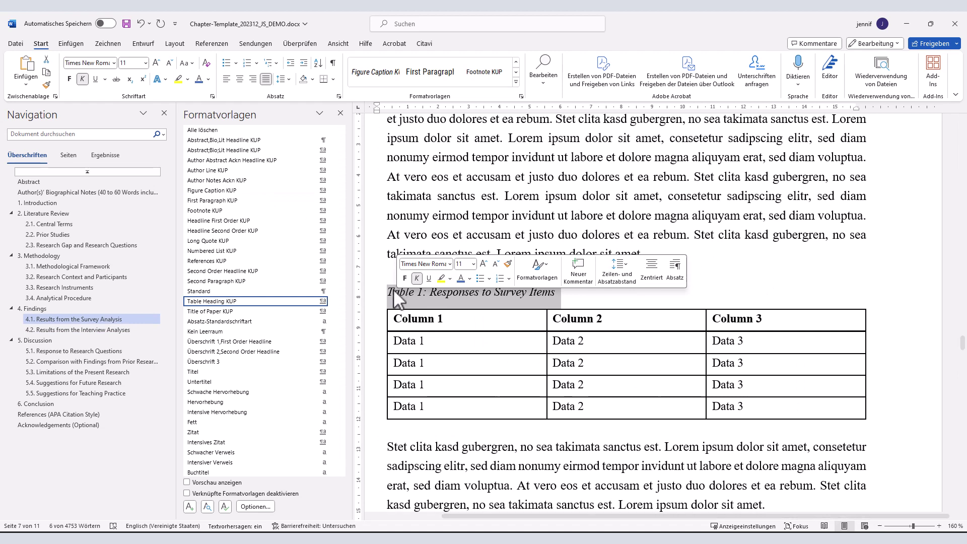
left_click(236, 301)
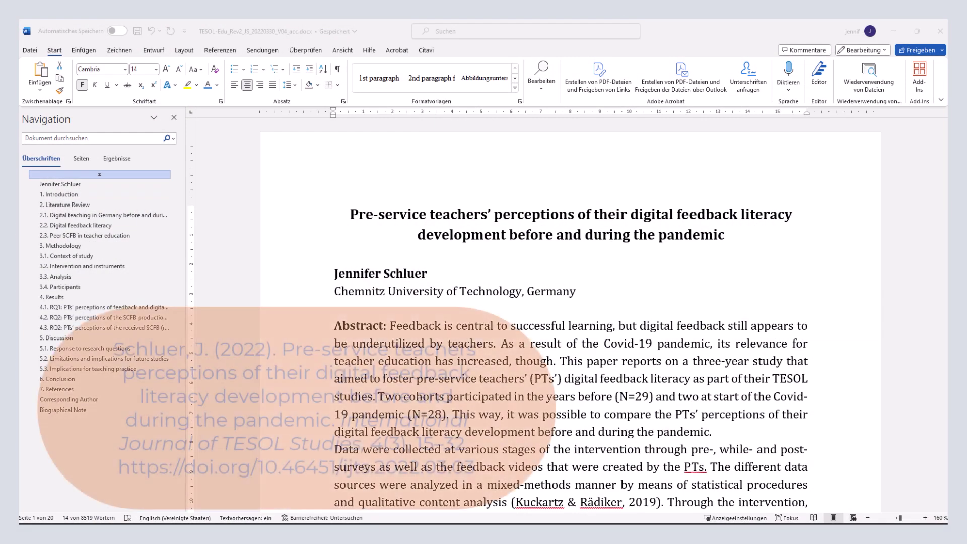
- Copy the TESOL paper's title 'Pre-service teachers' perceptions of their digital feedback literacy development…'
triple_click(571, 214)
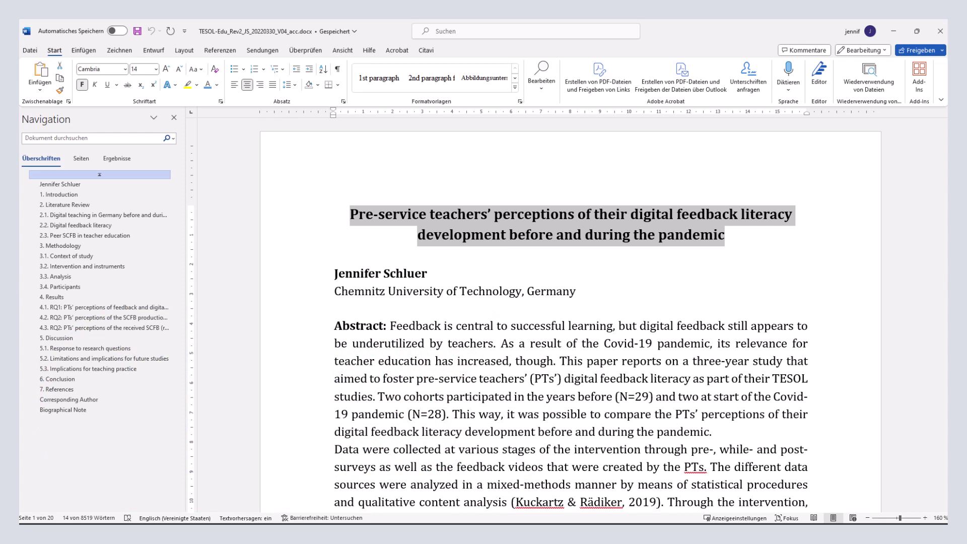
key("ctrl+c")
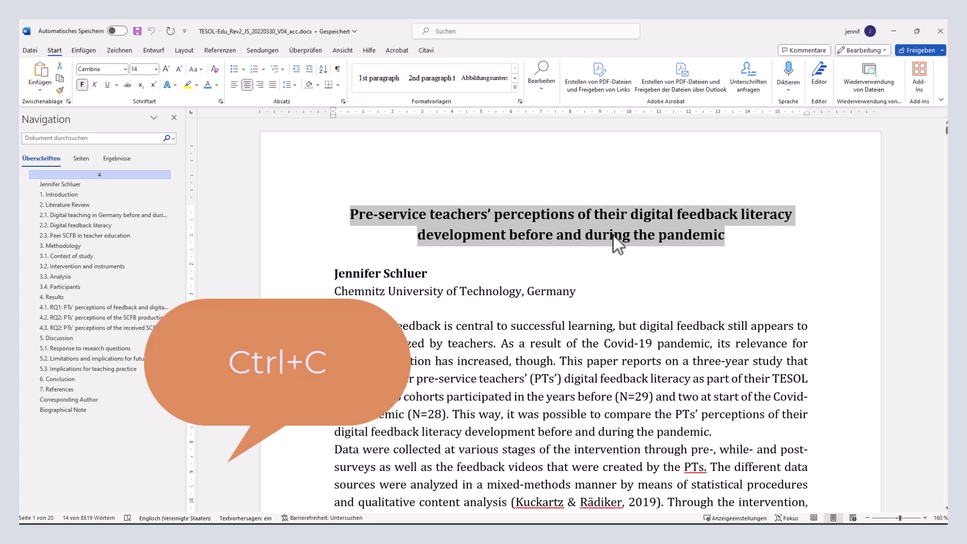
right_click(613, 235)
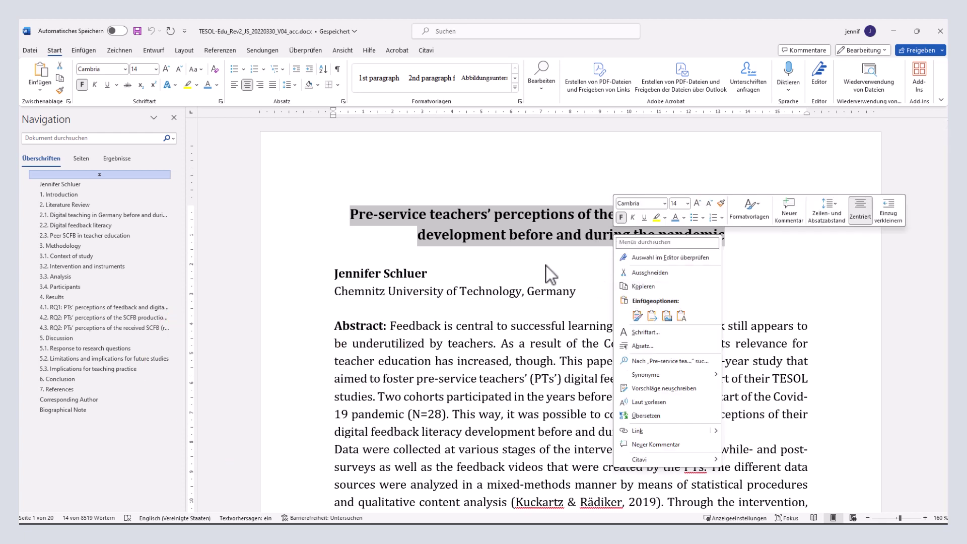
key("Escape")
key("ctrl+v")
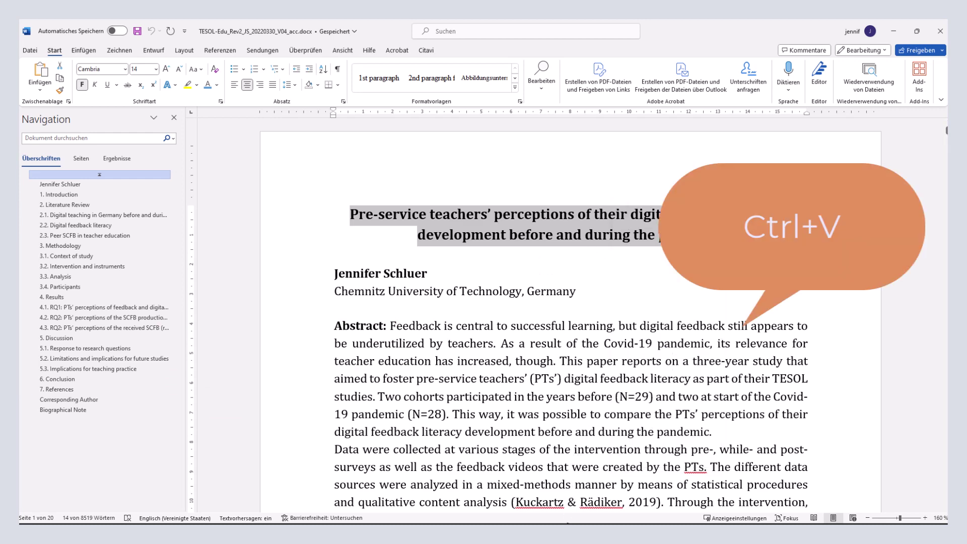
mouse_move(559, 529)
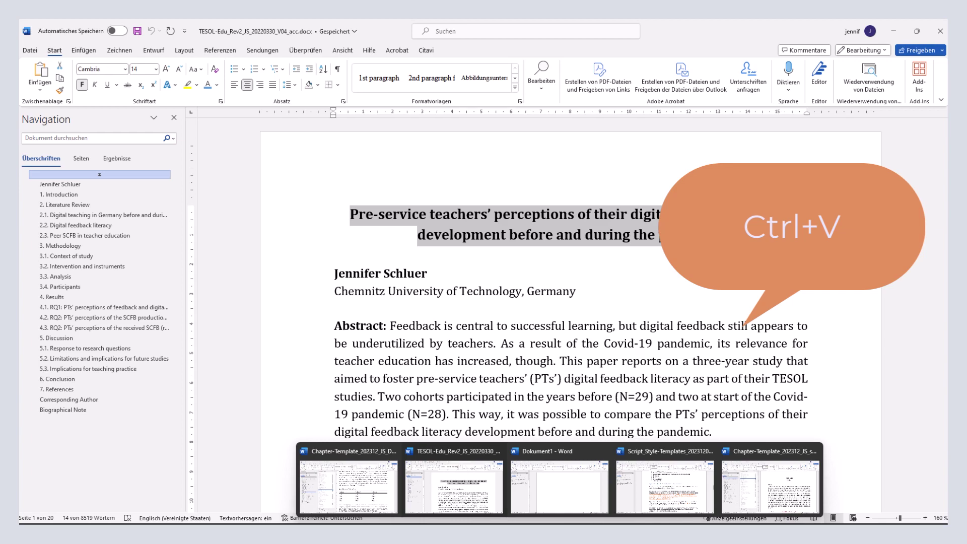
- Paste the copied title over the template's Title of Paper placeholder
left_click(375, 508)
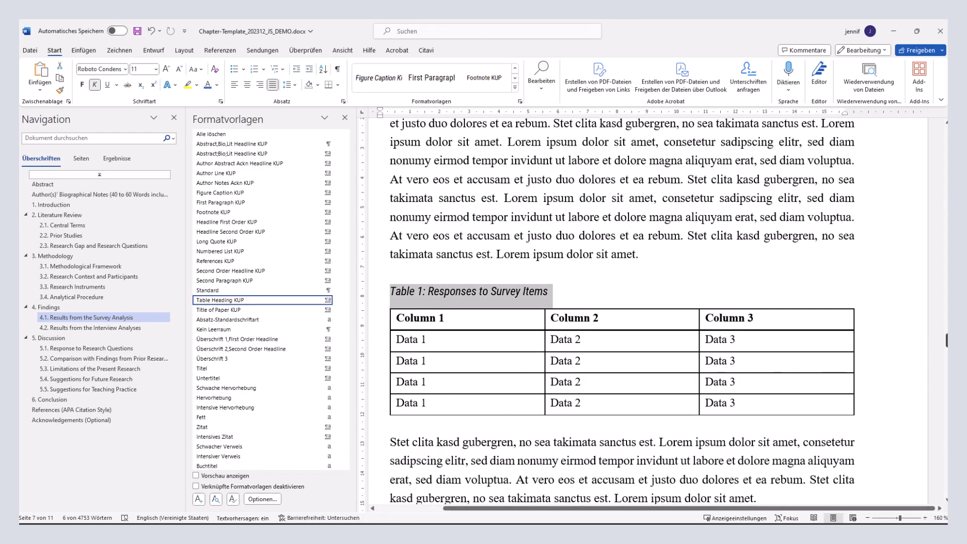
key("ctrl+Home")
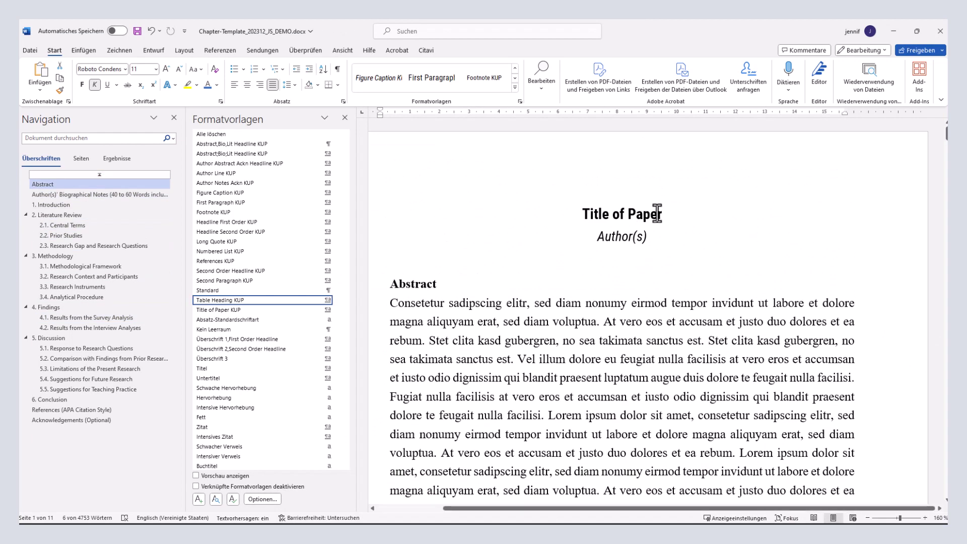
left_click_drag(658, 214, 584, 215)
key("ctrl+v")
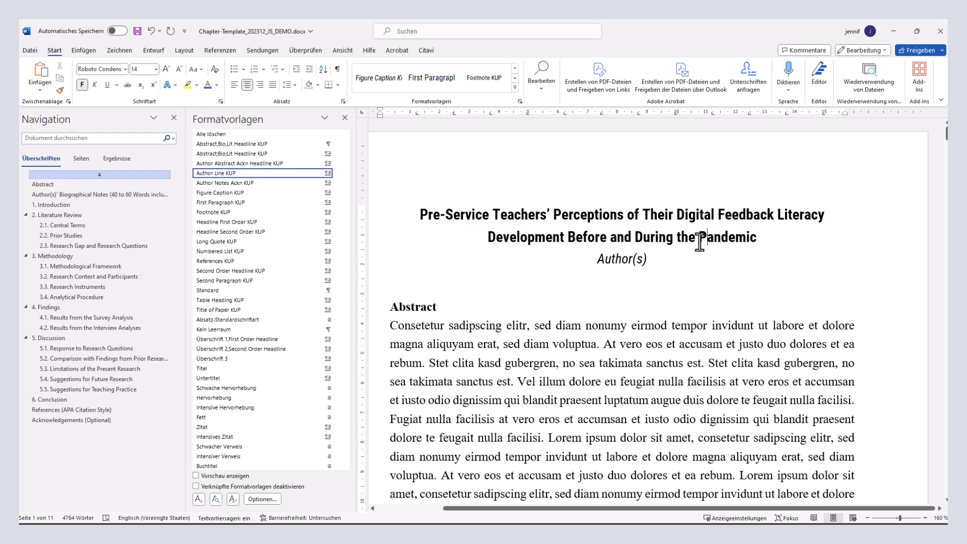
key("Right")
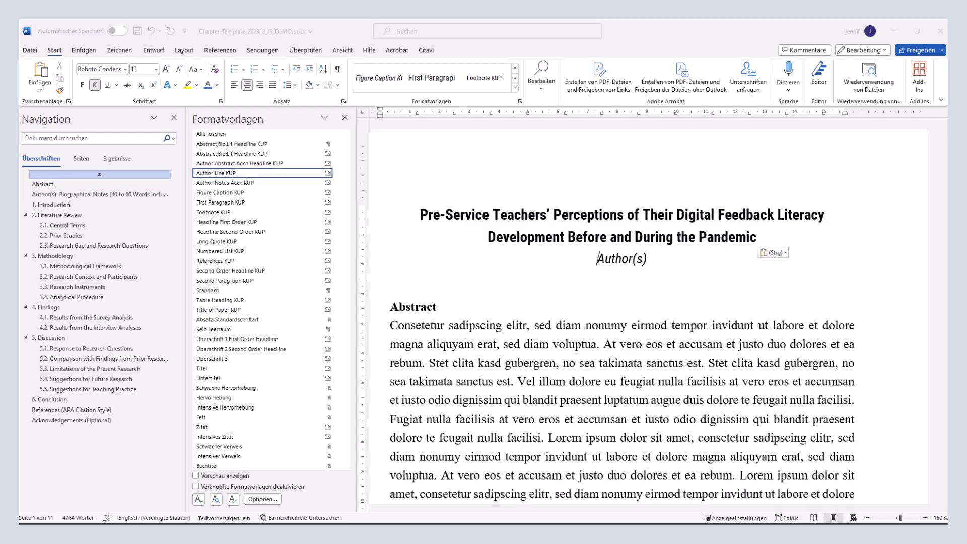
- Back in the TESOL document, select the first Introduction paragraph
key("alt+Tab")
scroll(698, 377, "down", 5)
scroll(699, 377, "down", 8)
scroll(814, 423, "up", 1)
left_click_drag(662, 253, 343, 171)
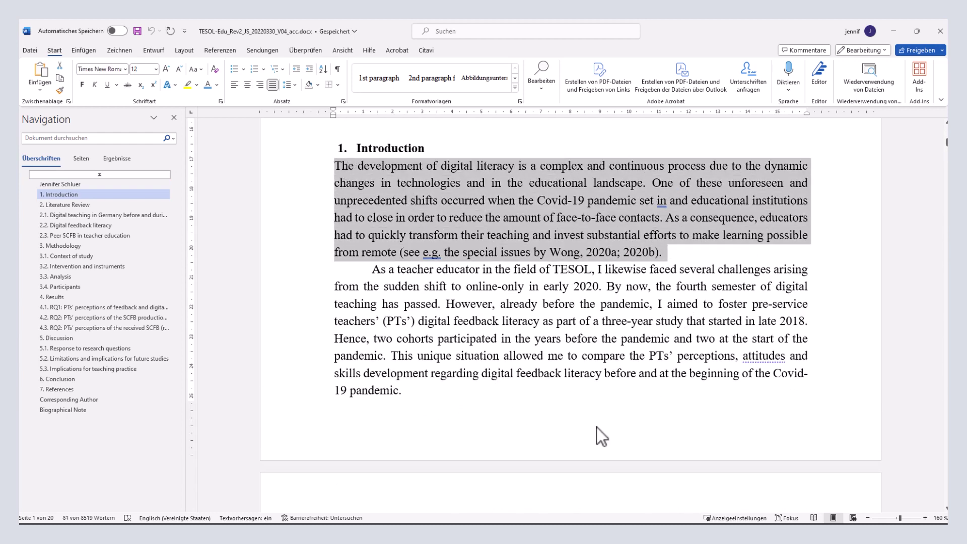
- Replace the template's Lorem Introduction paragraph with the digital literacy paragraph, pasted as text only
mouse_move(624, 521)
mouse_move(460, 512)
left_click(380, 501)
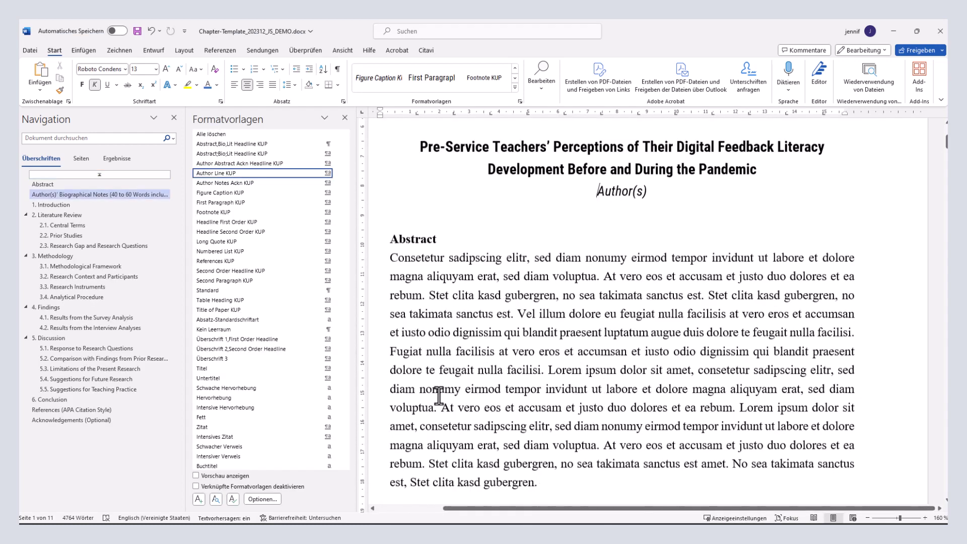
scroll(439, 395, "down", 10)
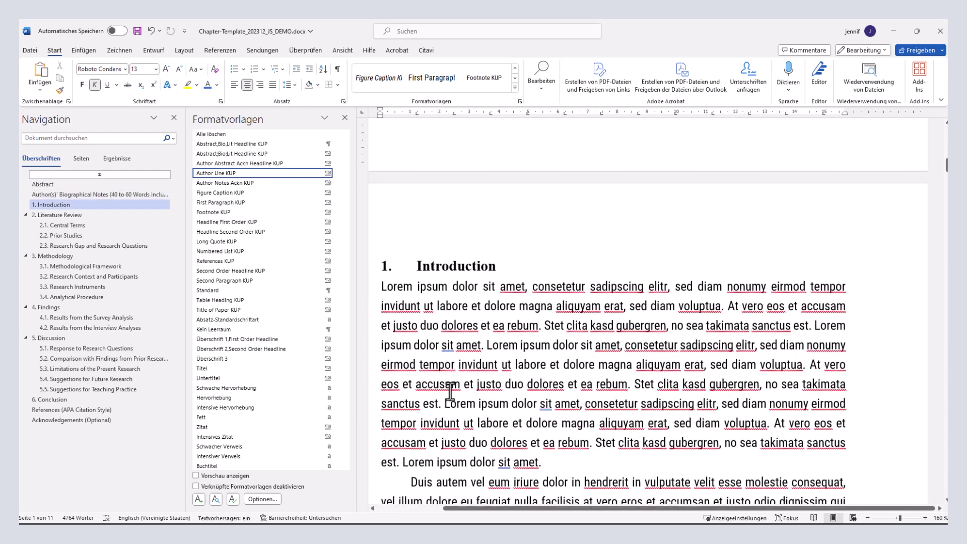
left_click_drag(551, 457, 381, 281)
key("ctrl+v")
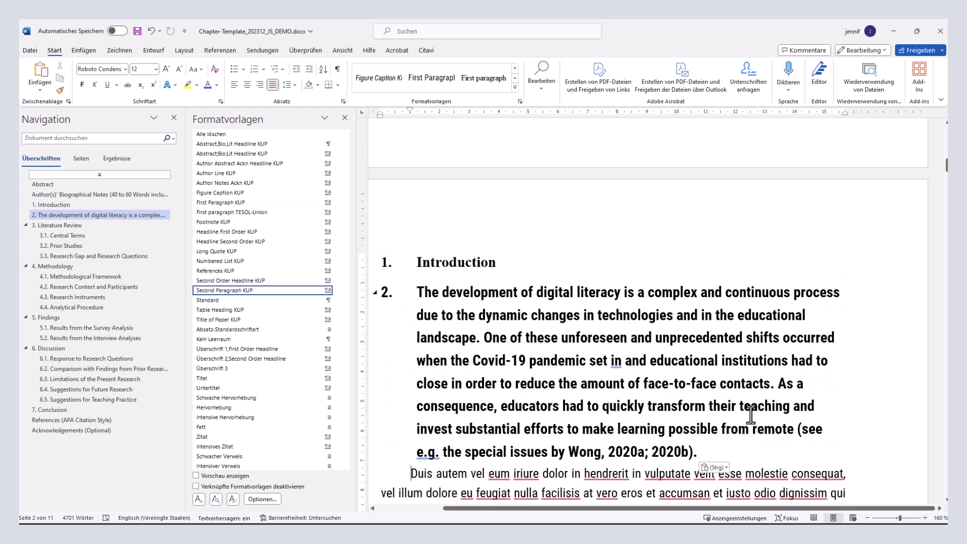
left_click(718, 470)
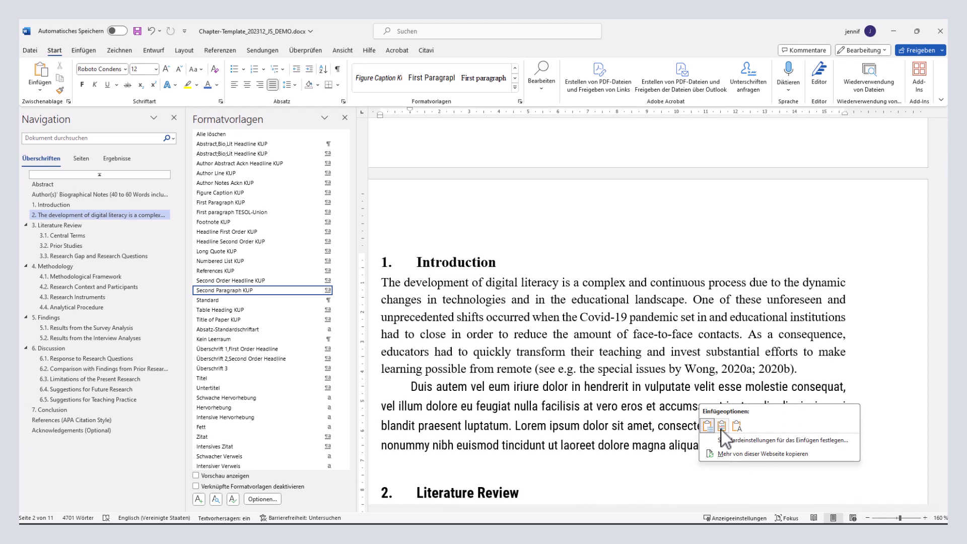
left_click(733, 428)
key("Return")
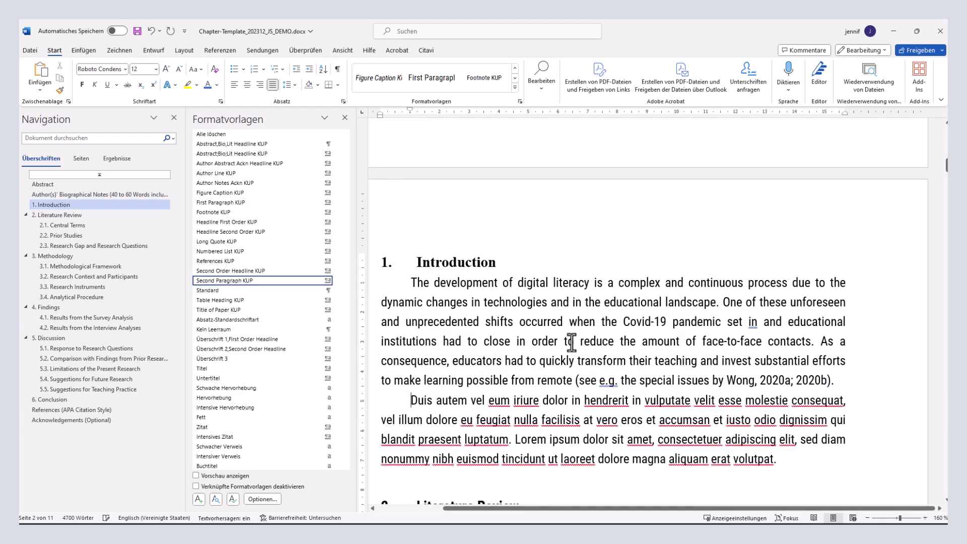
- Apply First Paragraph KUP to the Introduction paragraph, Second Paragraph KUP to the Duis autem and In hendrerit paragraphs
left_click(407, 283)
left_click(237, 205)
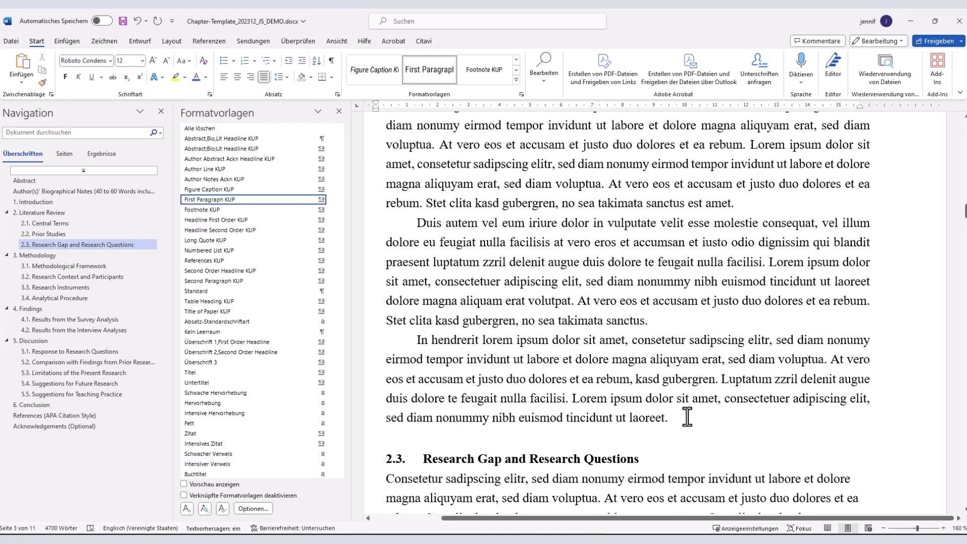
left_click_drag(679, 412, 417, 221)
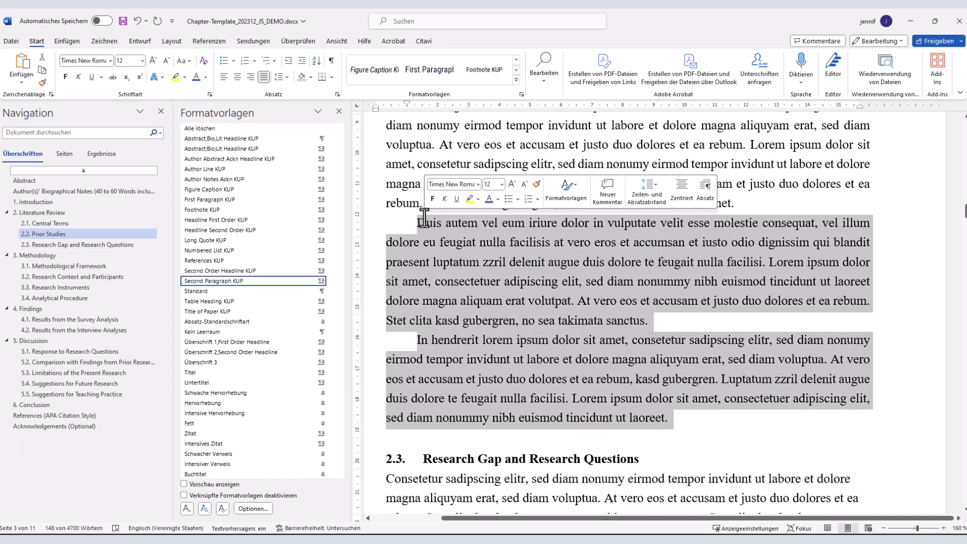
left_click(252, 280)
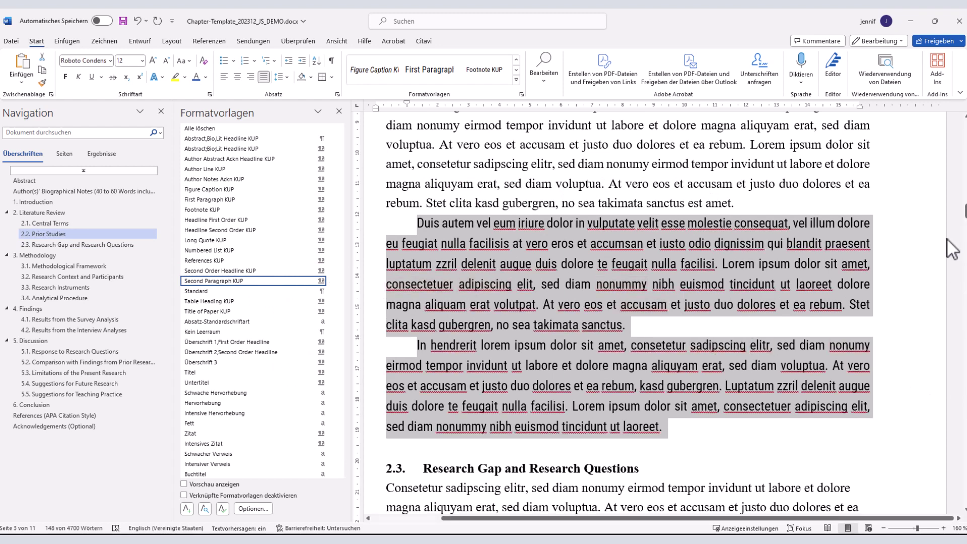
left_click_drag(965, 214, 965, 488)
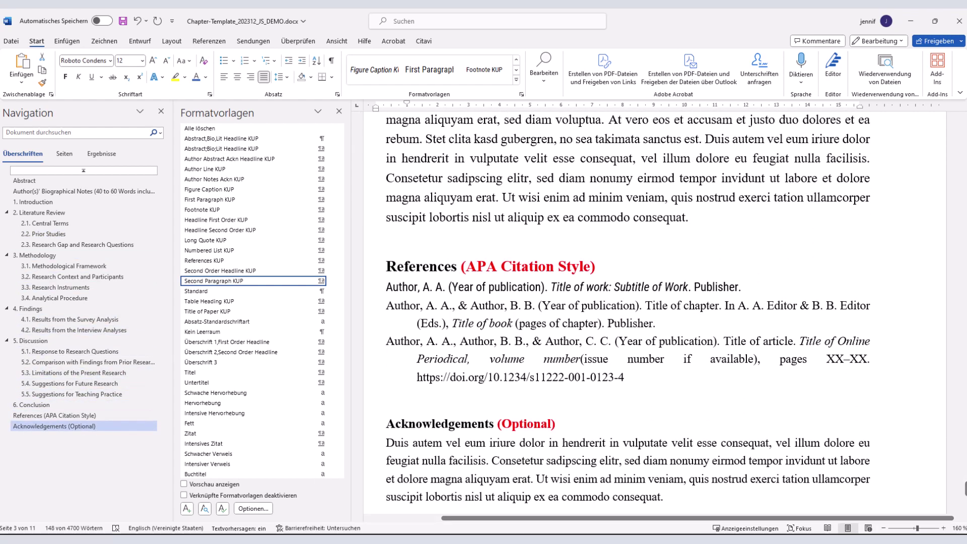
- Apply References KUP to the reference entries and Format Paint it onto the third reference
left_click_drag(457, 323, 562, 325)
left_click(416, 306)
left_click(389, 307)
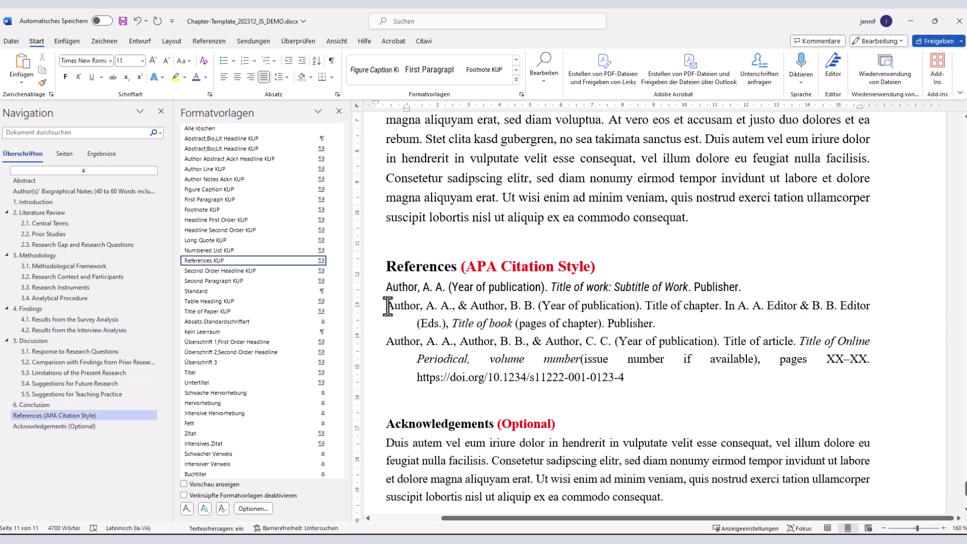
left_click(217, 260)
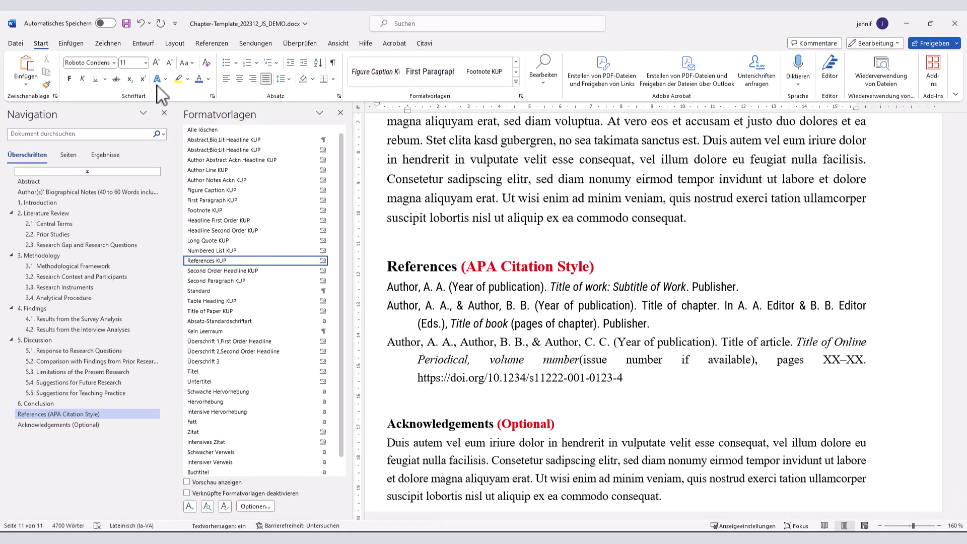
left_click(49, 86)
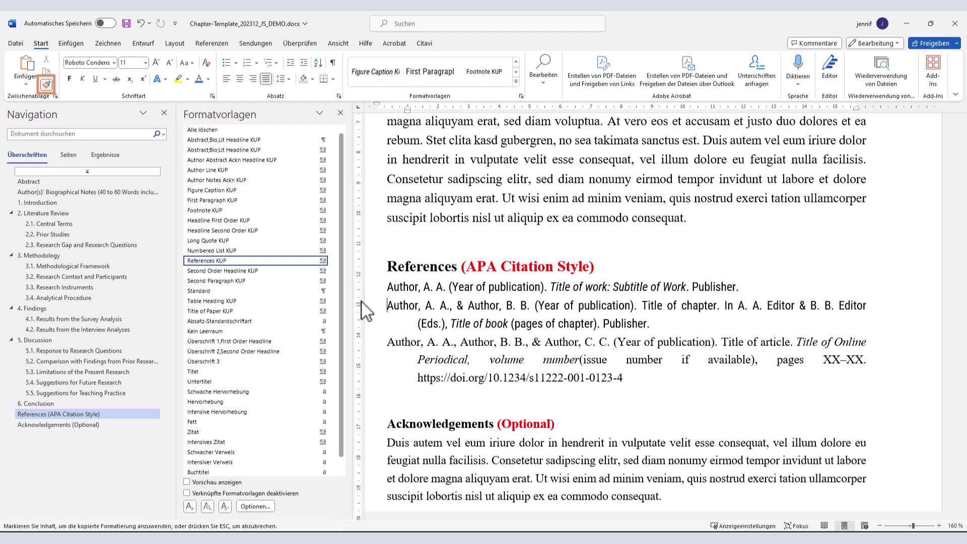
left_click(380, 340)
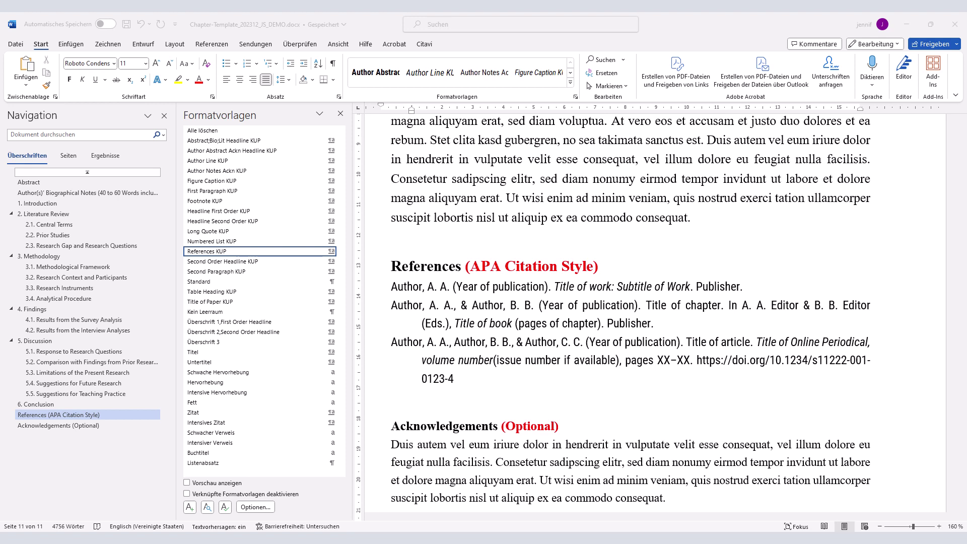
- Bring the Chapter-Template_202312_JS_short.docx window forward and scroll down from its abstract
mouse_move(799, 501)
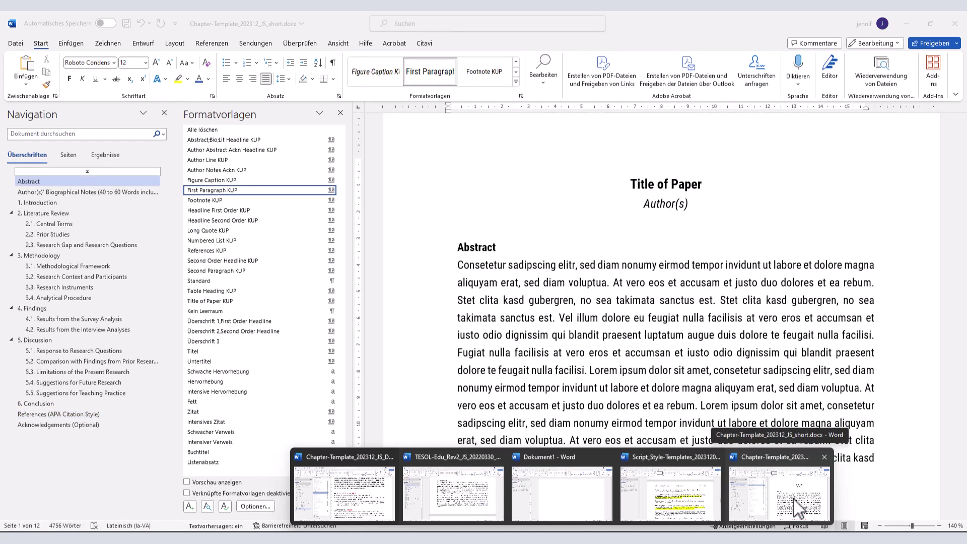
left_click(799, 506)
left_click(531, 317)
scroll(519, 373, "down", 4)
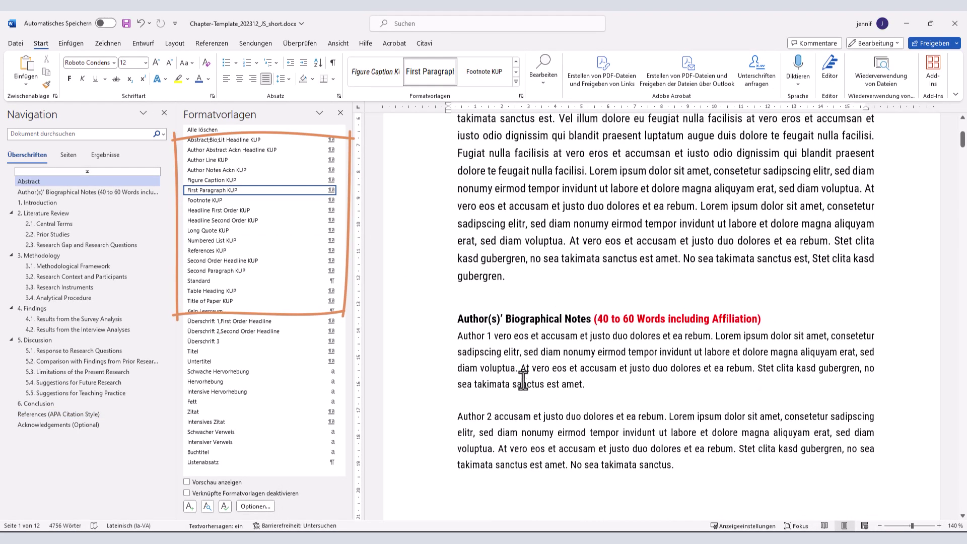
scroll(529, 434, "down", 6)
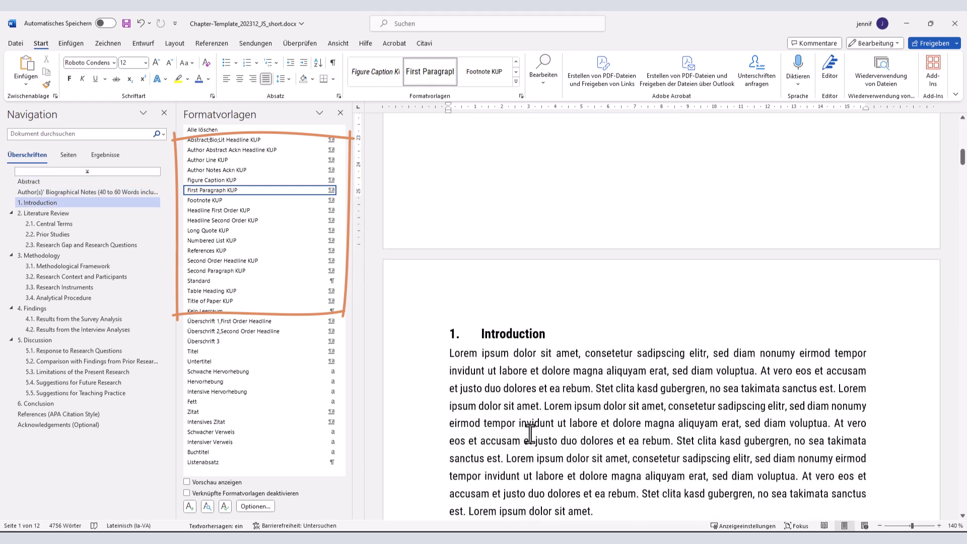
scroll(530, 433, "down", 2)
scroll(530, 433, "down", 3)
- Check the styles of the Introduction paragraph, Literature Review heading and text, and 2.1 Central Terms
left_click(526, 331)
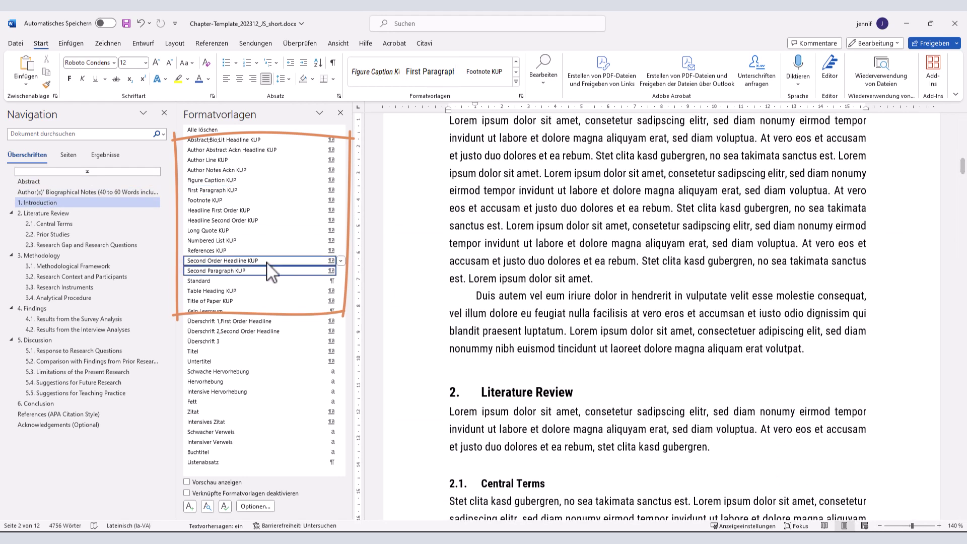
left_click(531, 392)
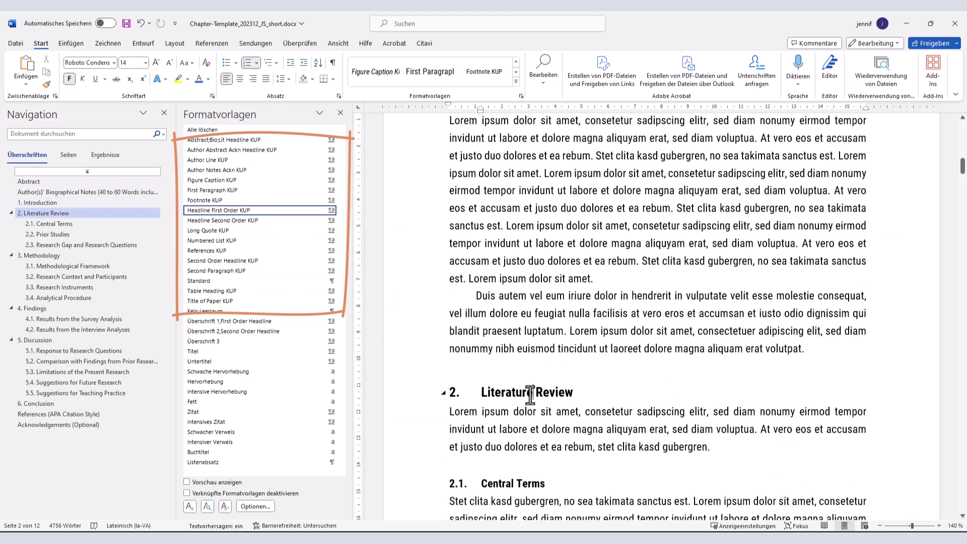
left_click(549, 435)
scroll(550, 434, "down", 2)
left_click(505, 384)
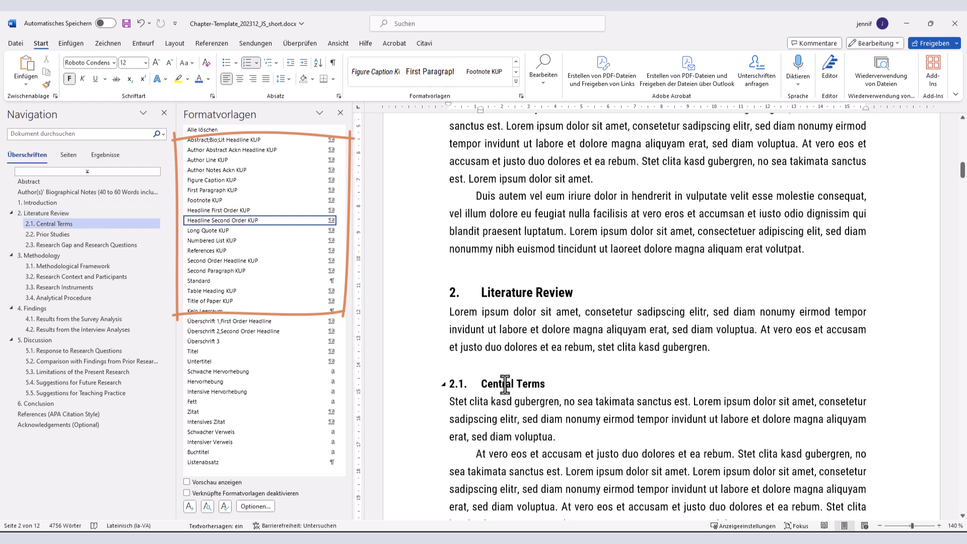
left_click(502, 418)
- Check the styles of the Central Terms paragraphs, the Prior Studies heading and the long quote
scroll(502, 418, "down", 2)
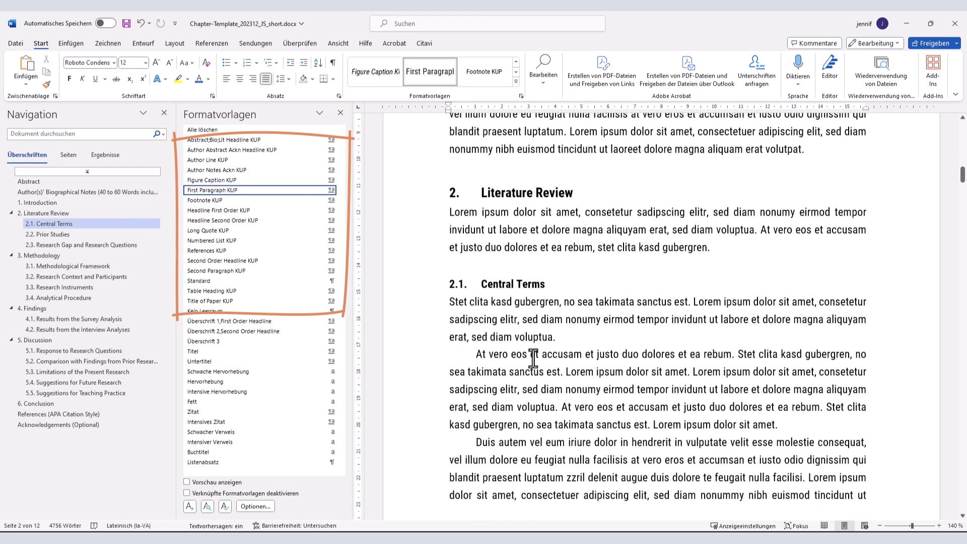
left_click(529, 378)
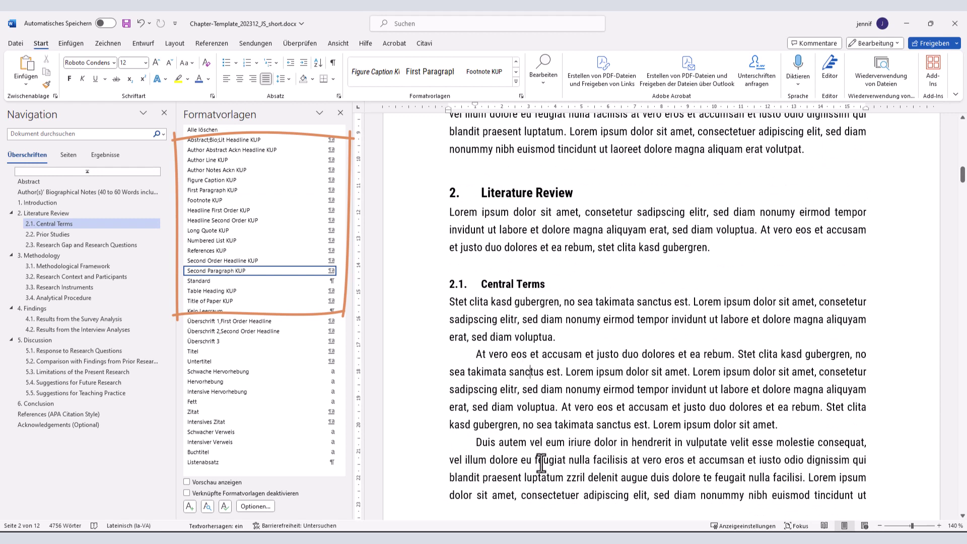
left_click(507, 327)
scroll(559, 398, "down", 10)
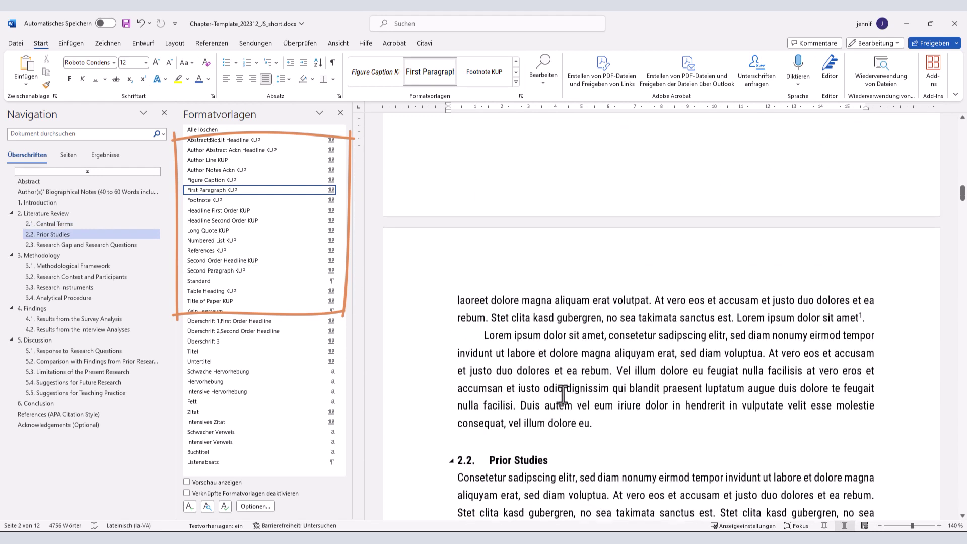
left_click(535, 395)
scroll(543, 417, "down", 3)
left_click(542, 359)
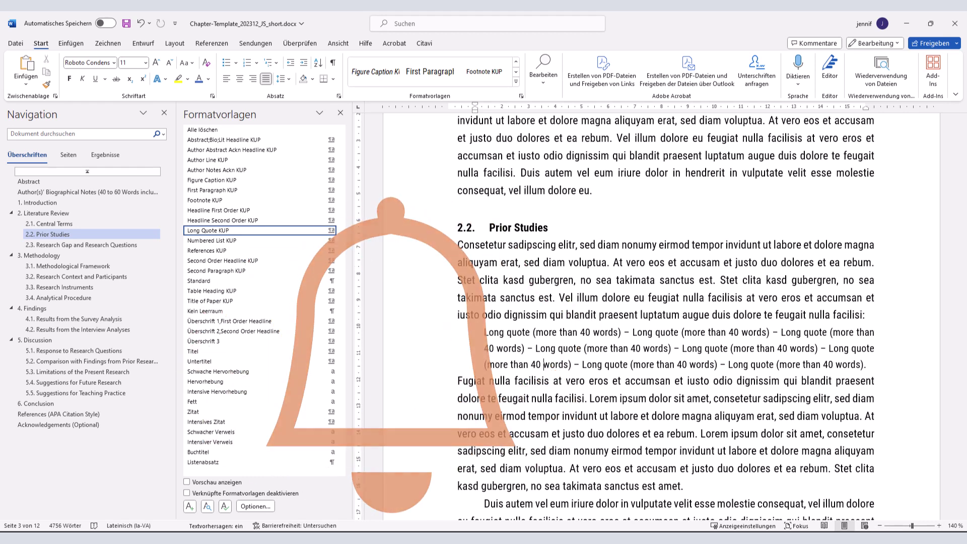
scroll(672, 398, "down", 6)
scroll(676, 376, "down", 12)
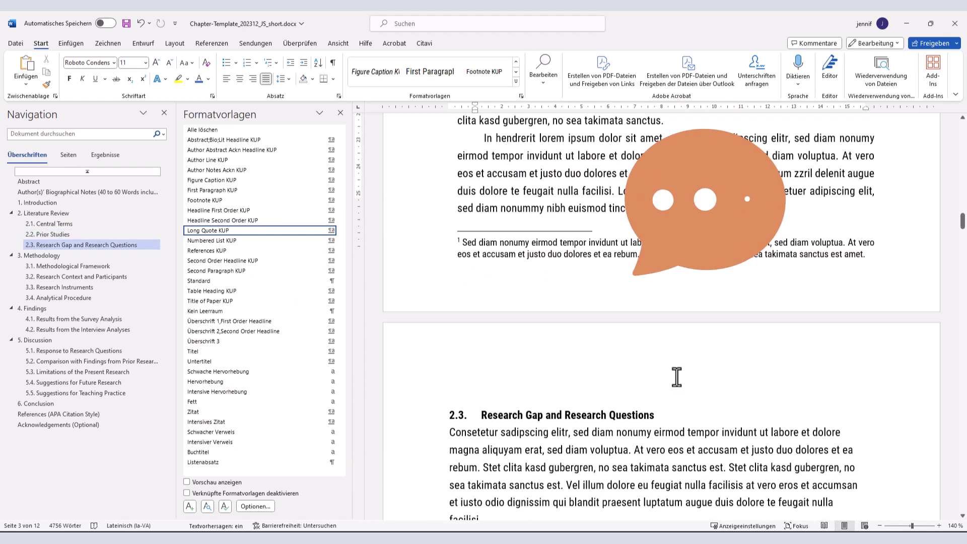
scroll(676, 375, "down", 10)
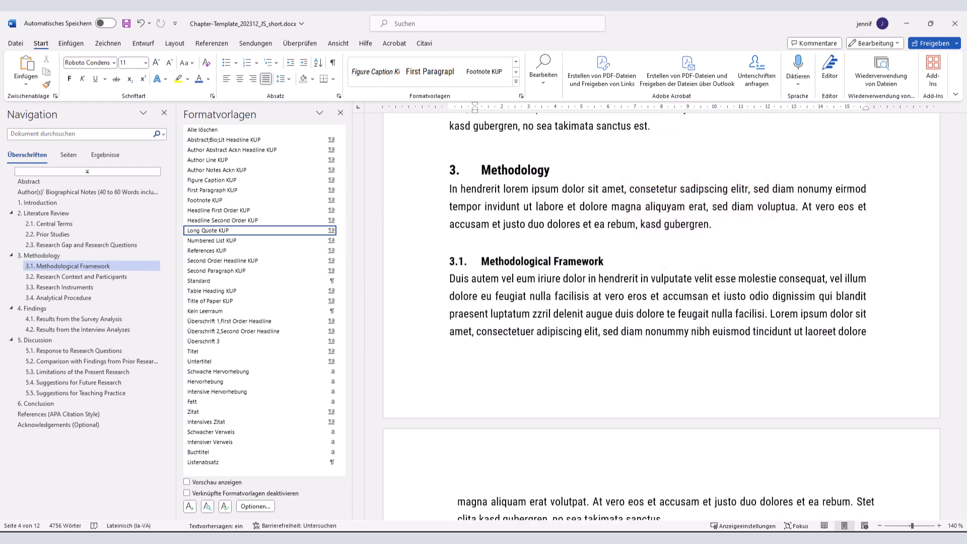